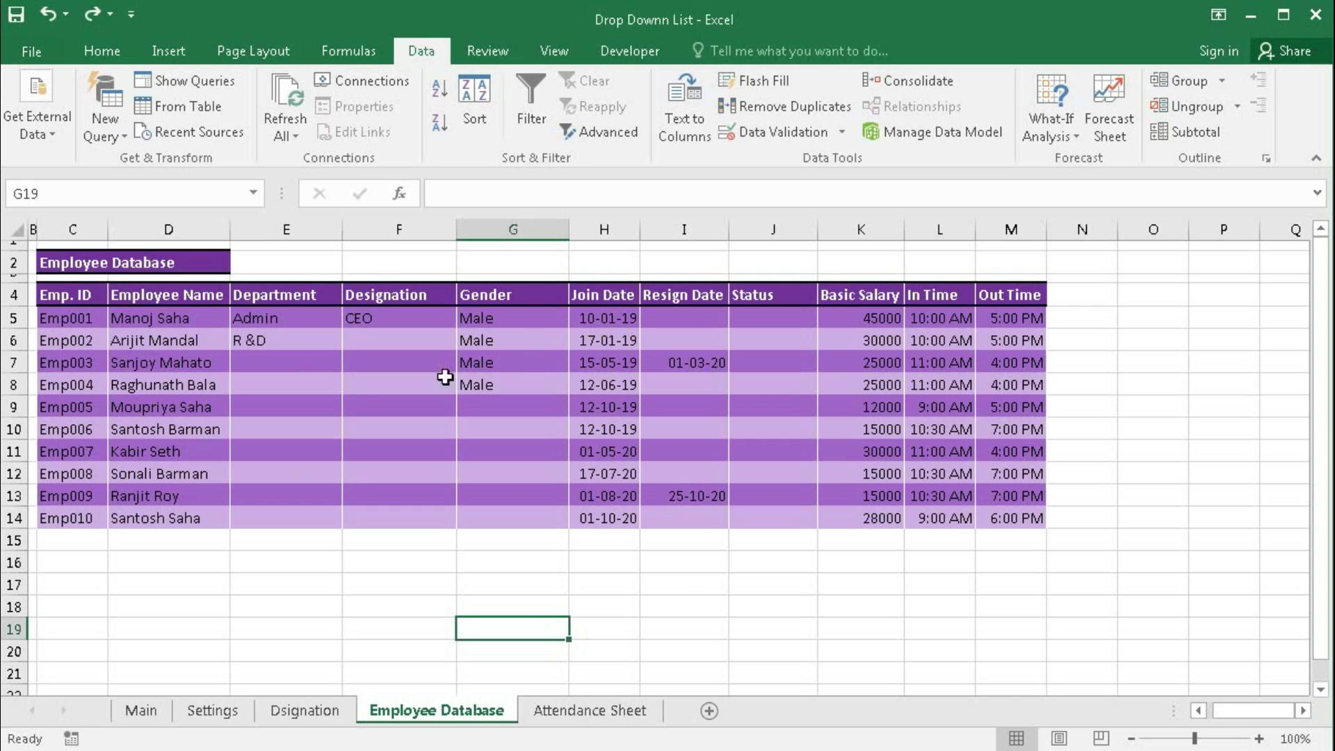
- Examine the Gender drop-down in cell G5 and the list source in its data validation settings
left_click(485, 318)
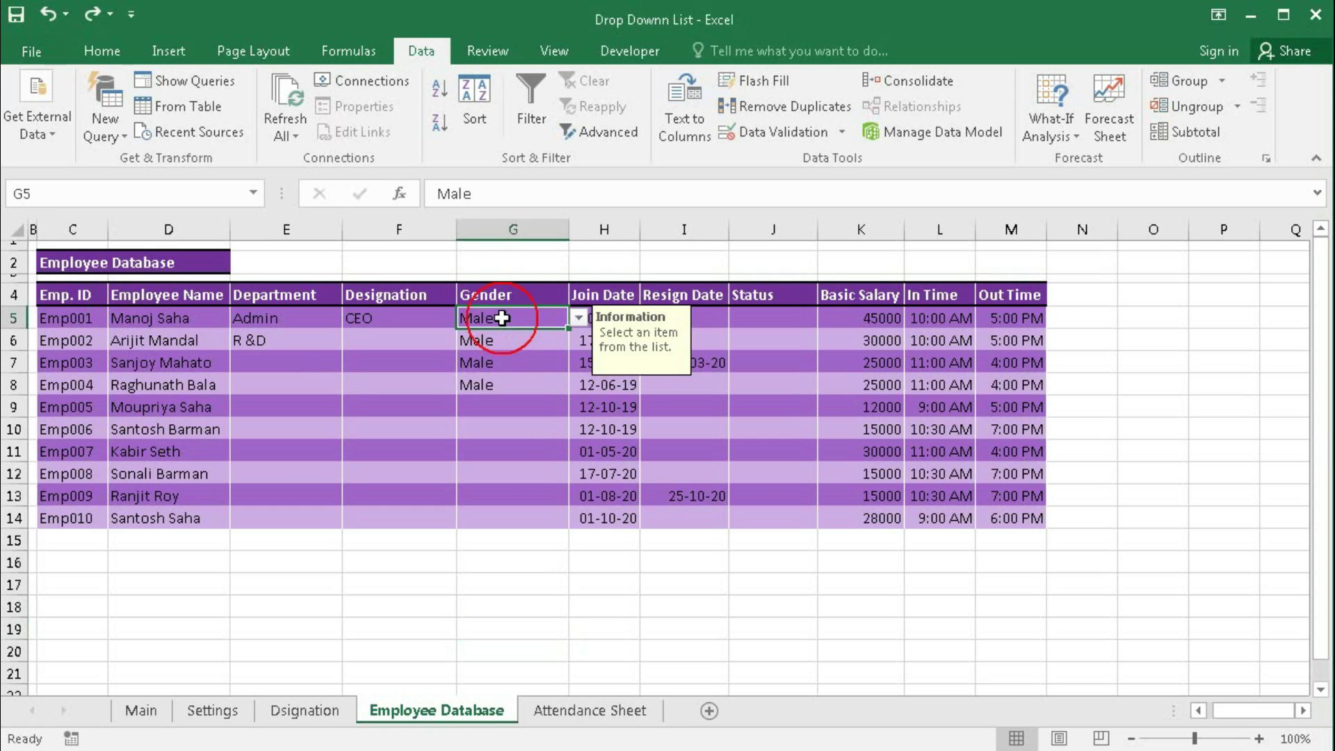
left_click(579, 319)
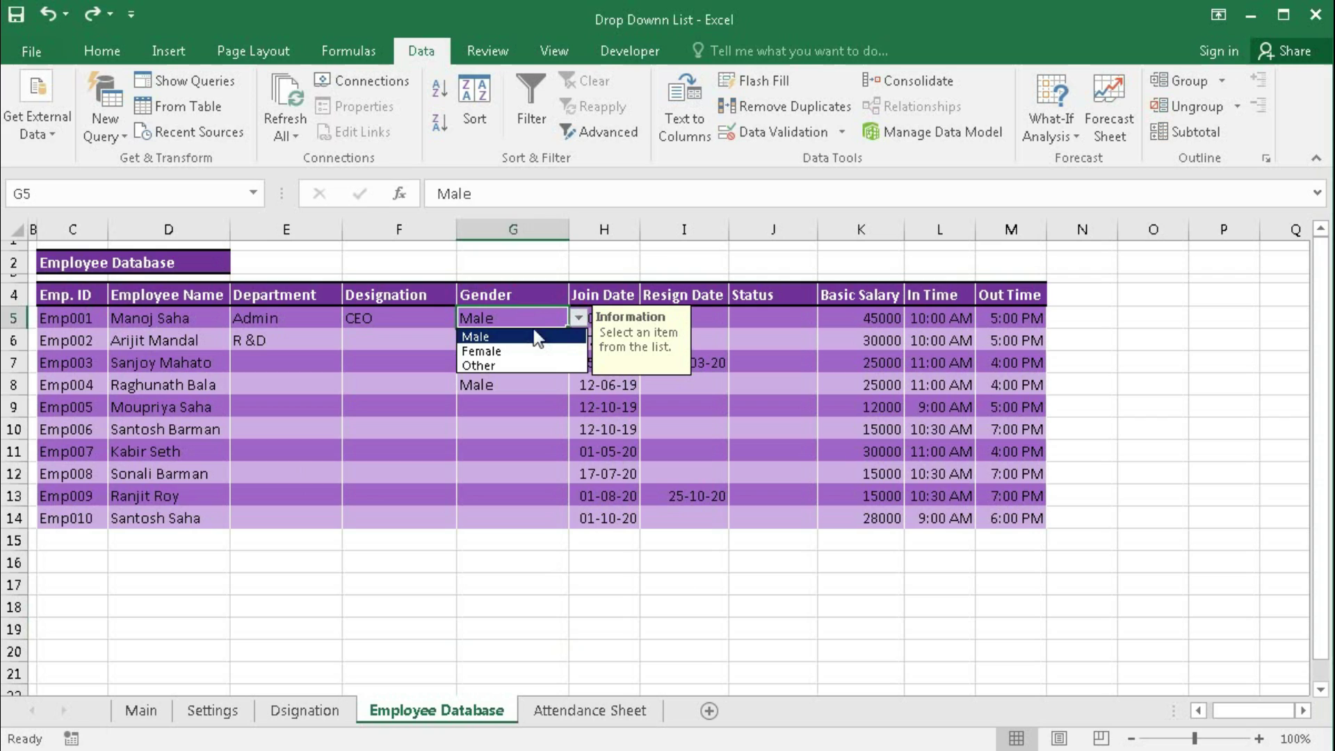
left_click(498, 378)
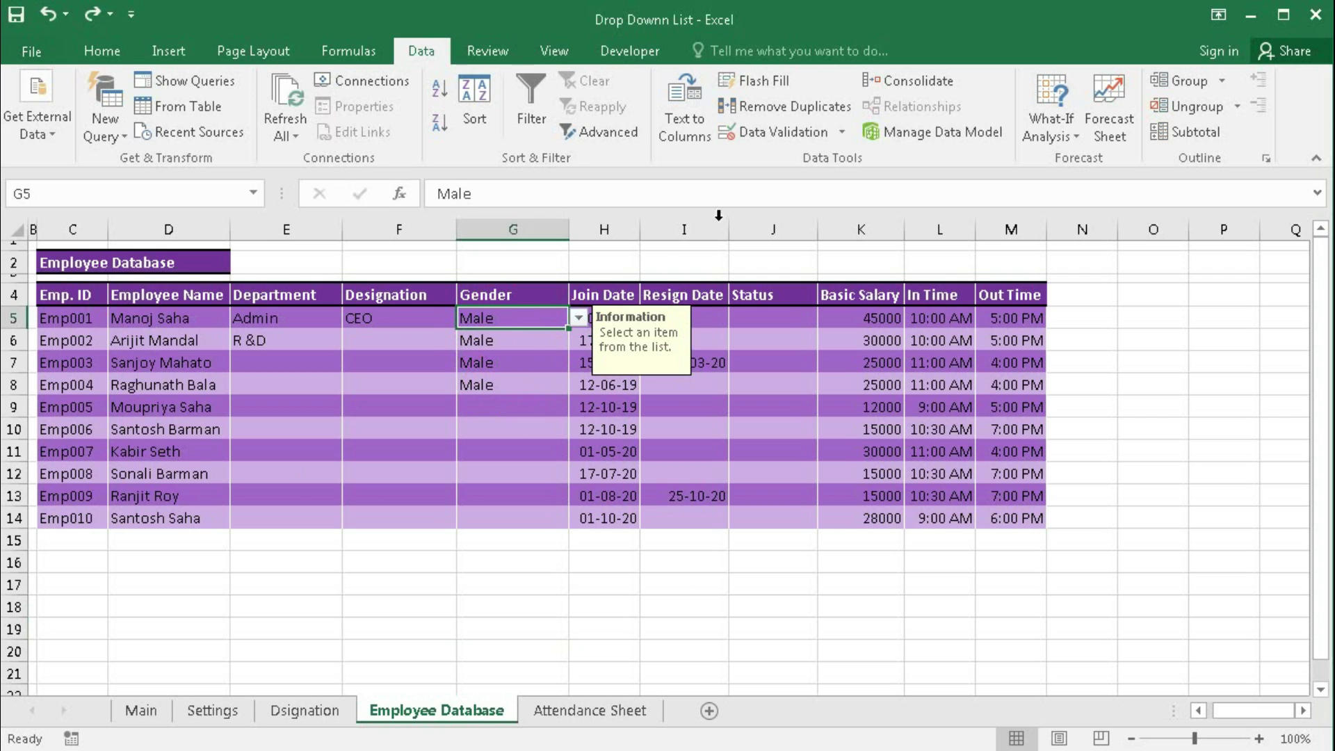
left_click(761, 133)
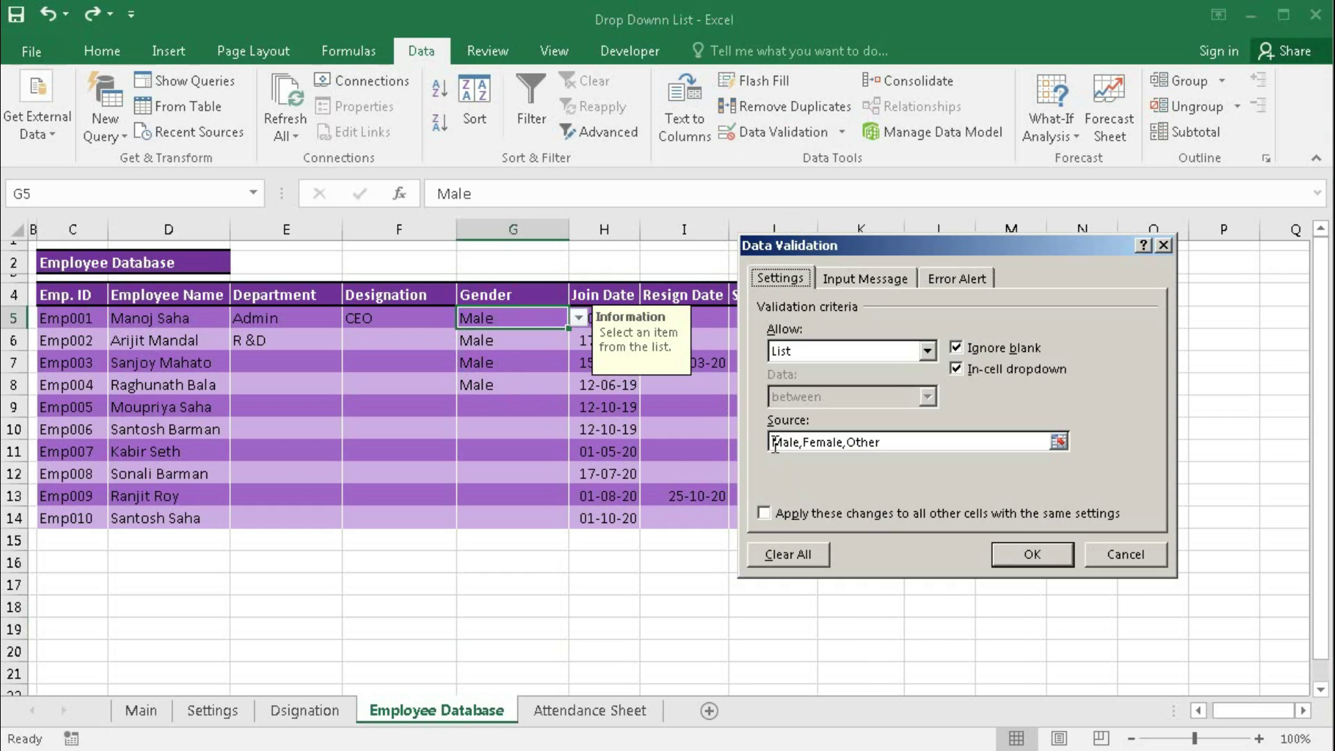
left_click_drag(774, 442, 895, 445)
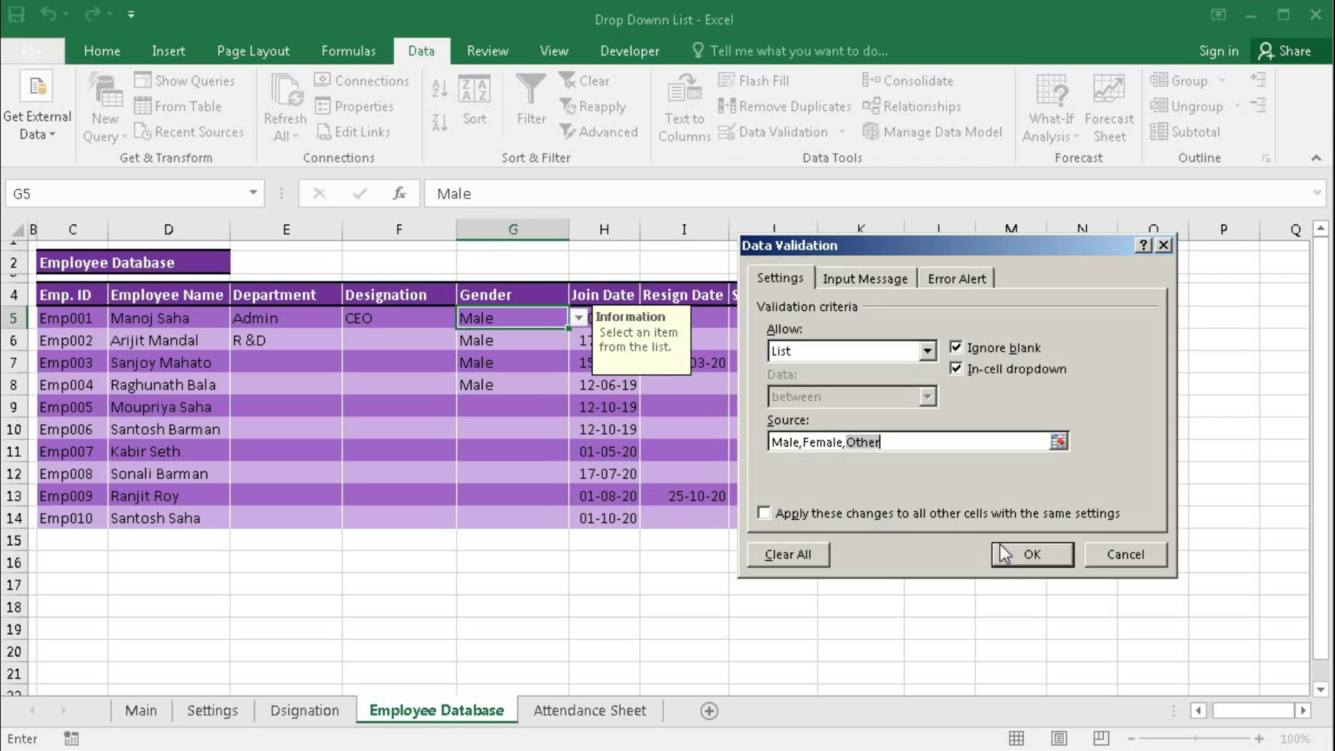
left_click(1043, 554)
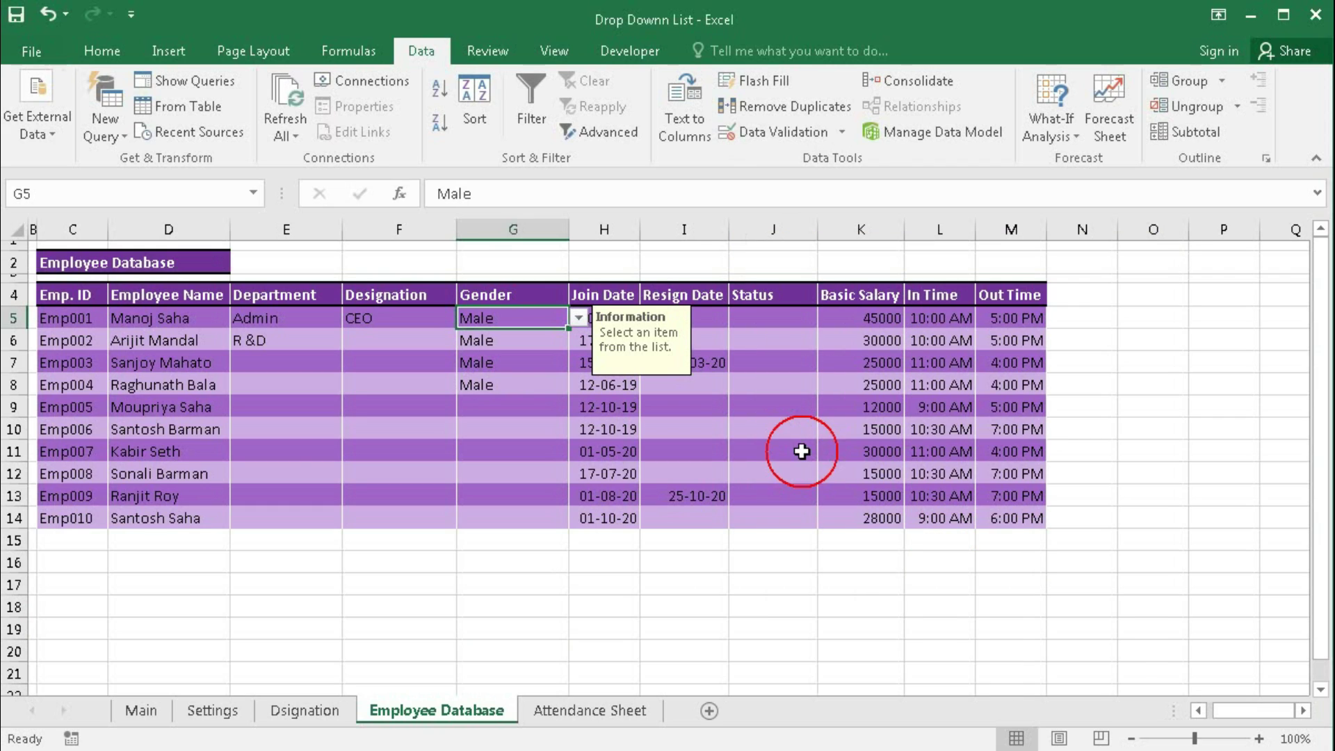
left_click(581, 321)
left_click(486, 337)
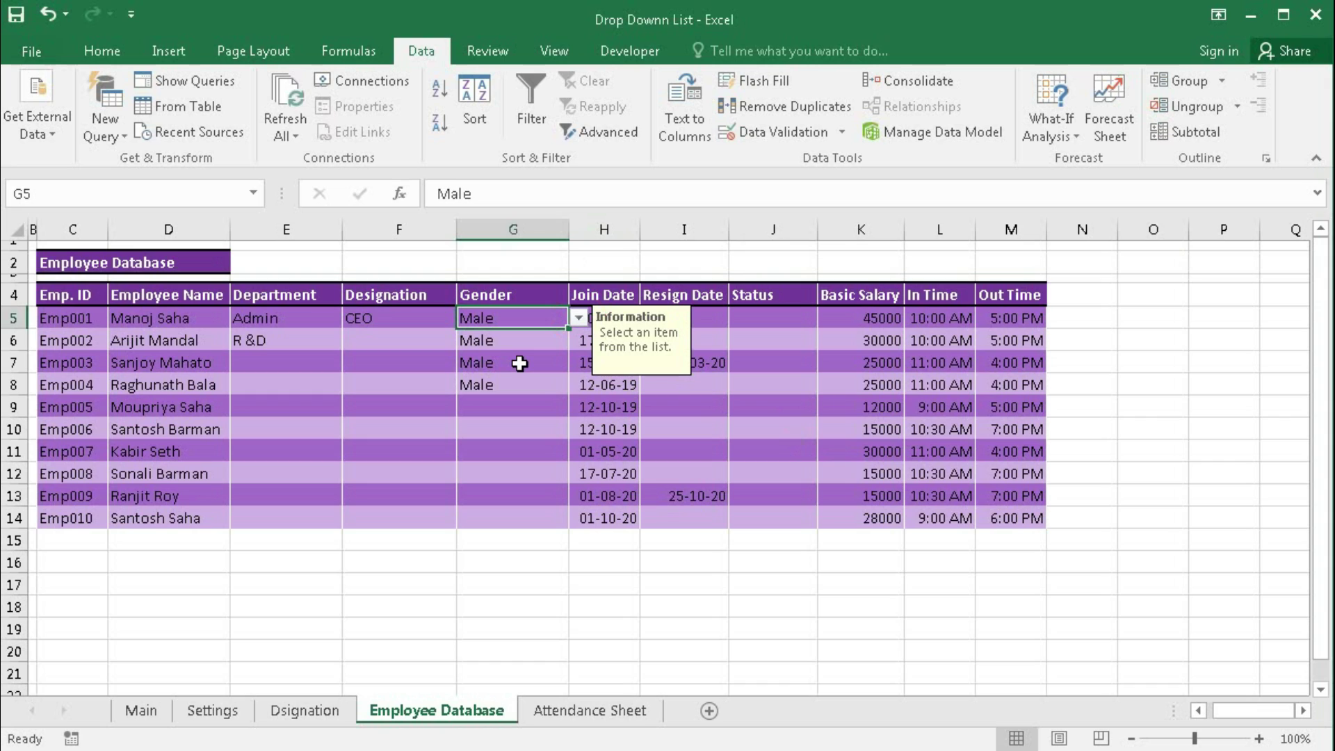
- Review the Department and Designations lists on the Settings sheet
left_click(212, 710)
left_click_drag(456, 286, 452, 372)
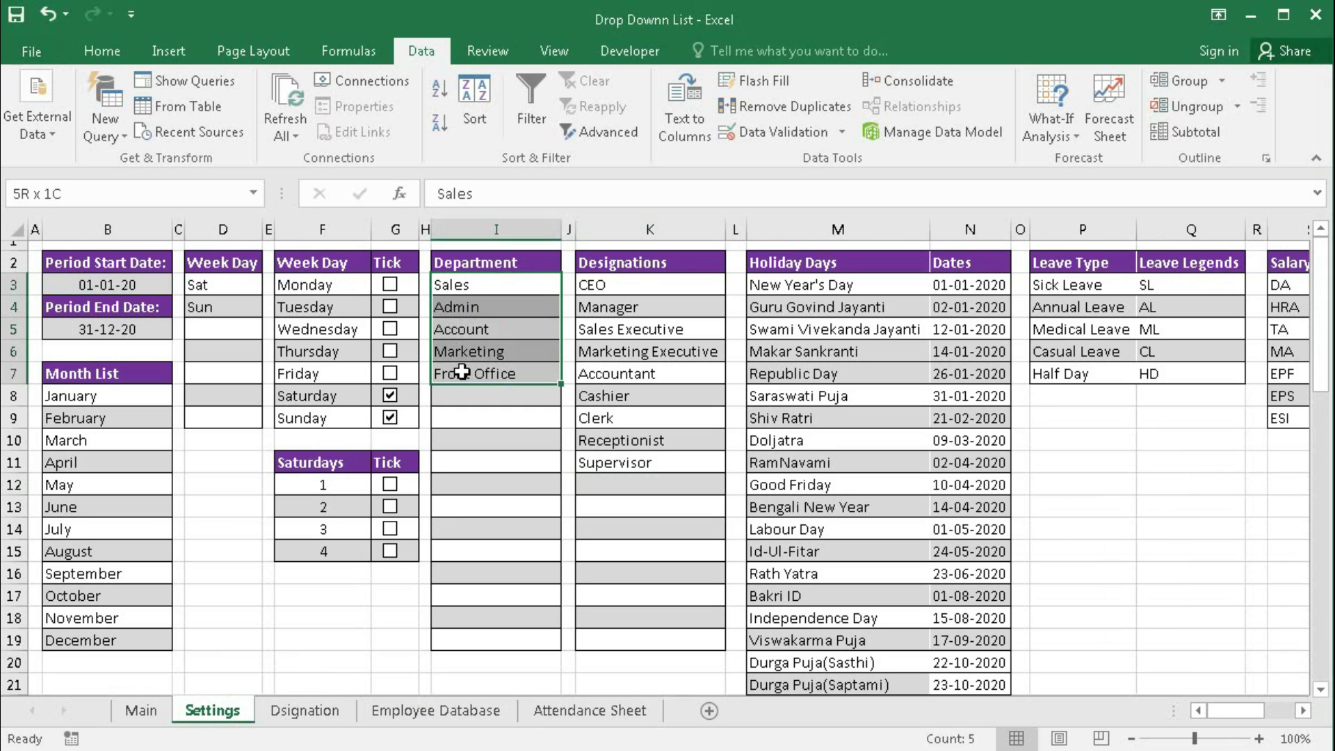
left_click_drag(596, 284, 605, 463)
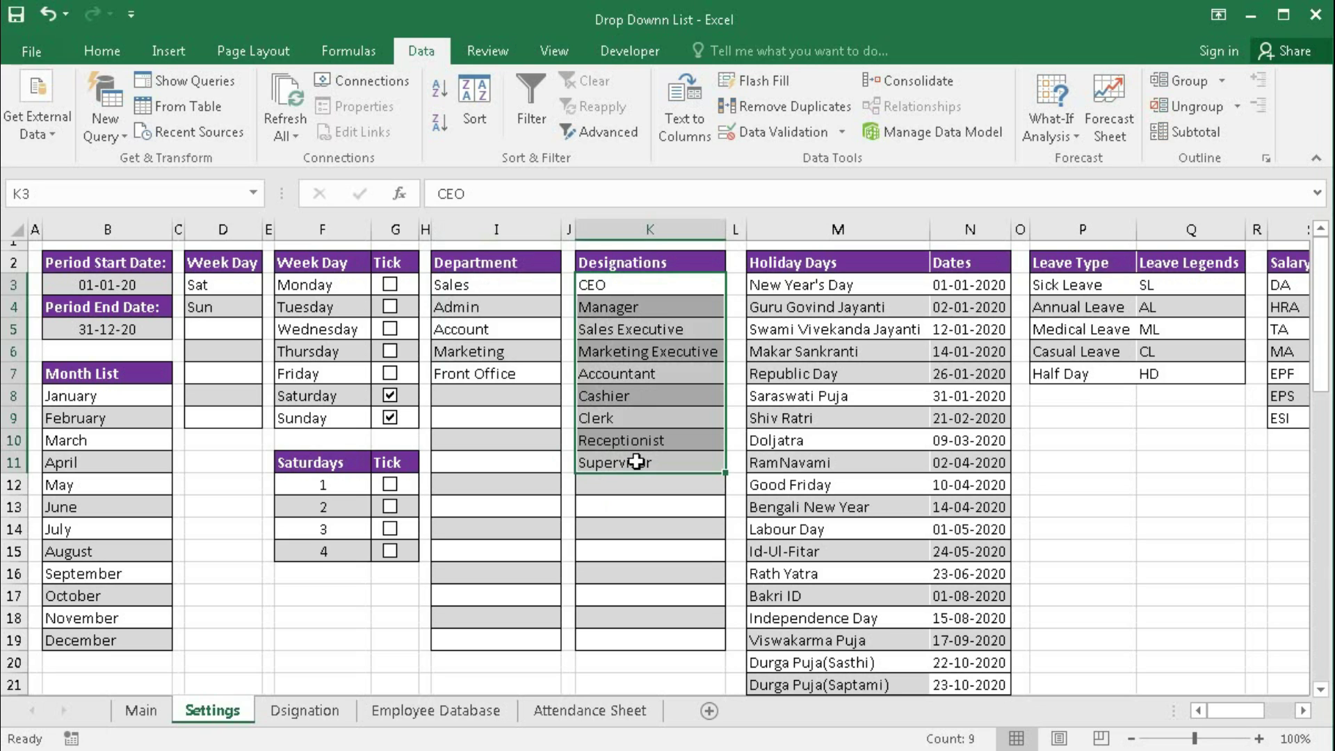
- Remove the data validation from E5:G14 on the Employee Database sheet and clear the cells' contents
left_click(436, 710)
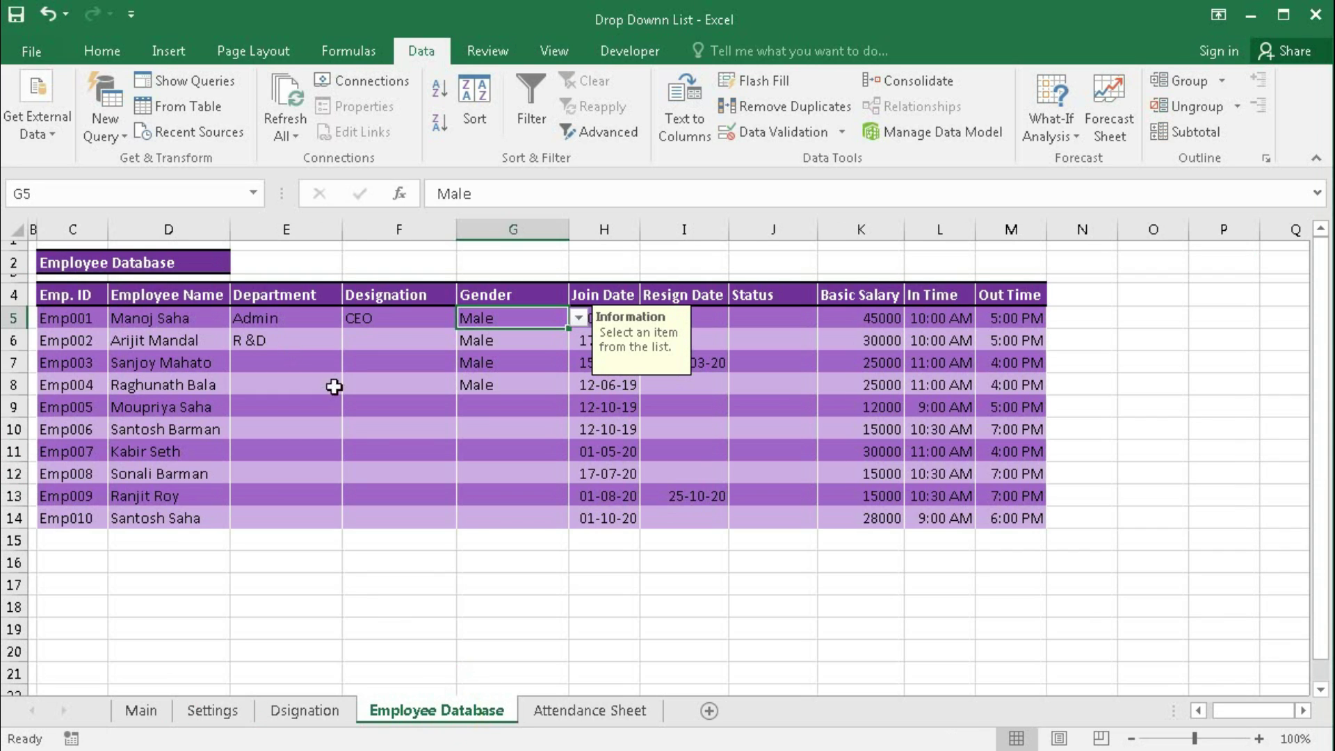
left_click_drag(249, 320, 501, 522)
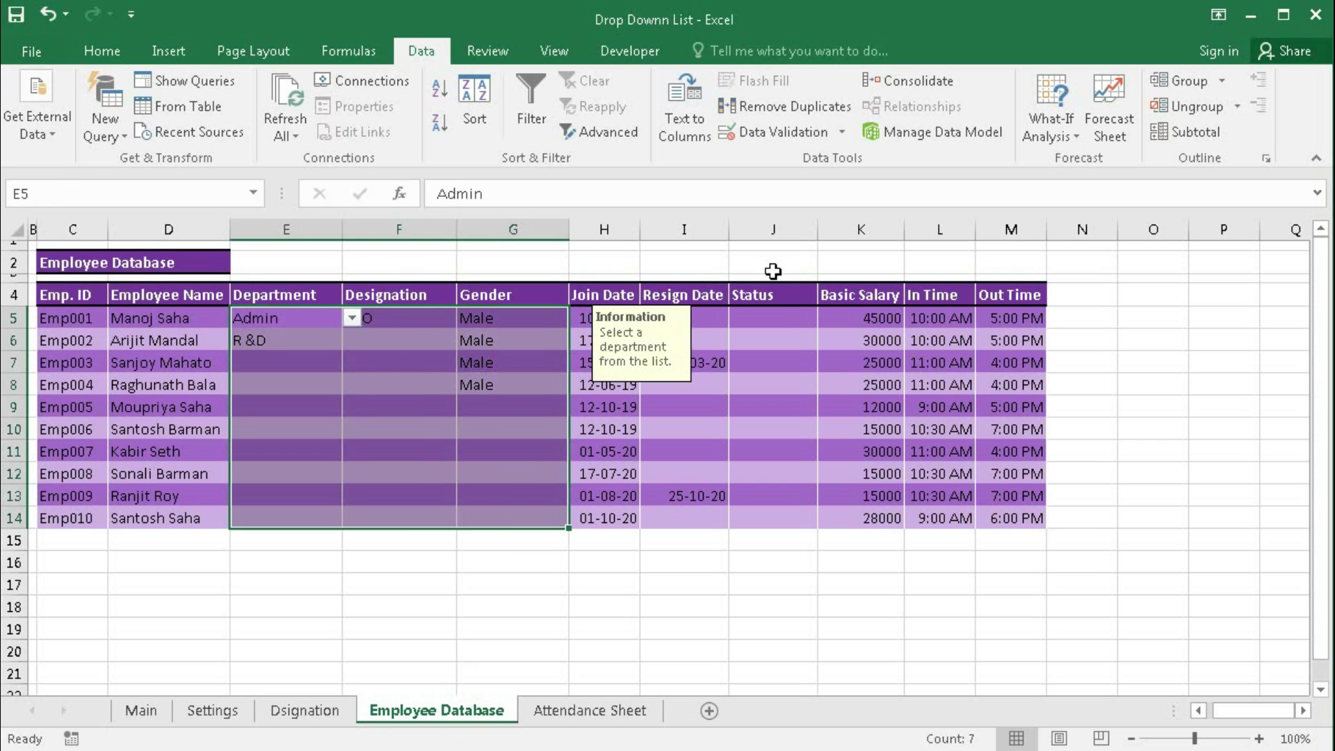
left_click(765, 132)
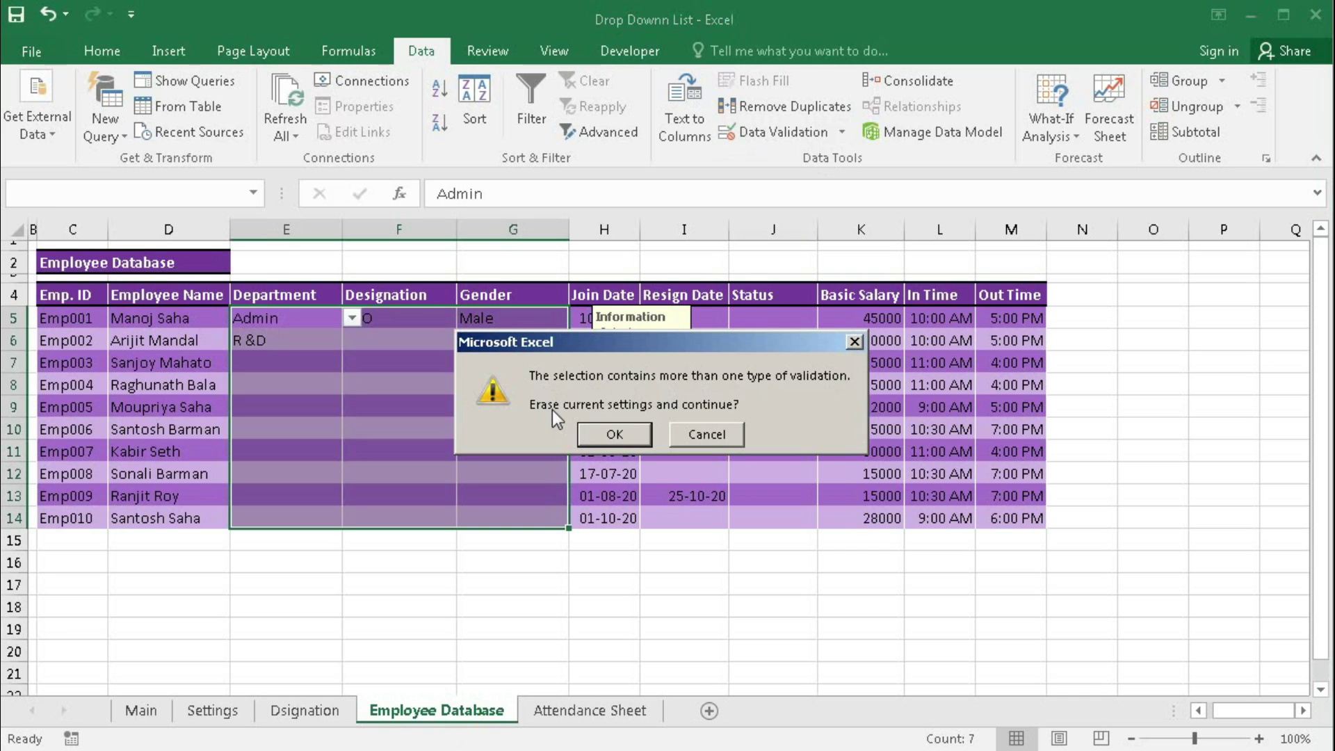
left_click(617, 434)
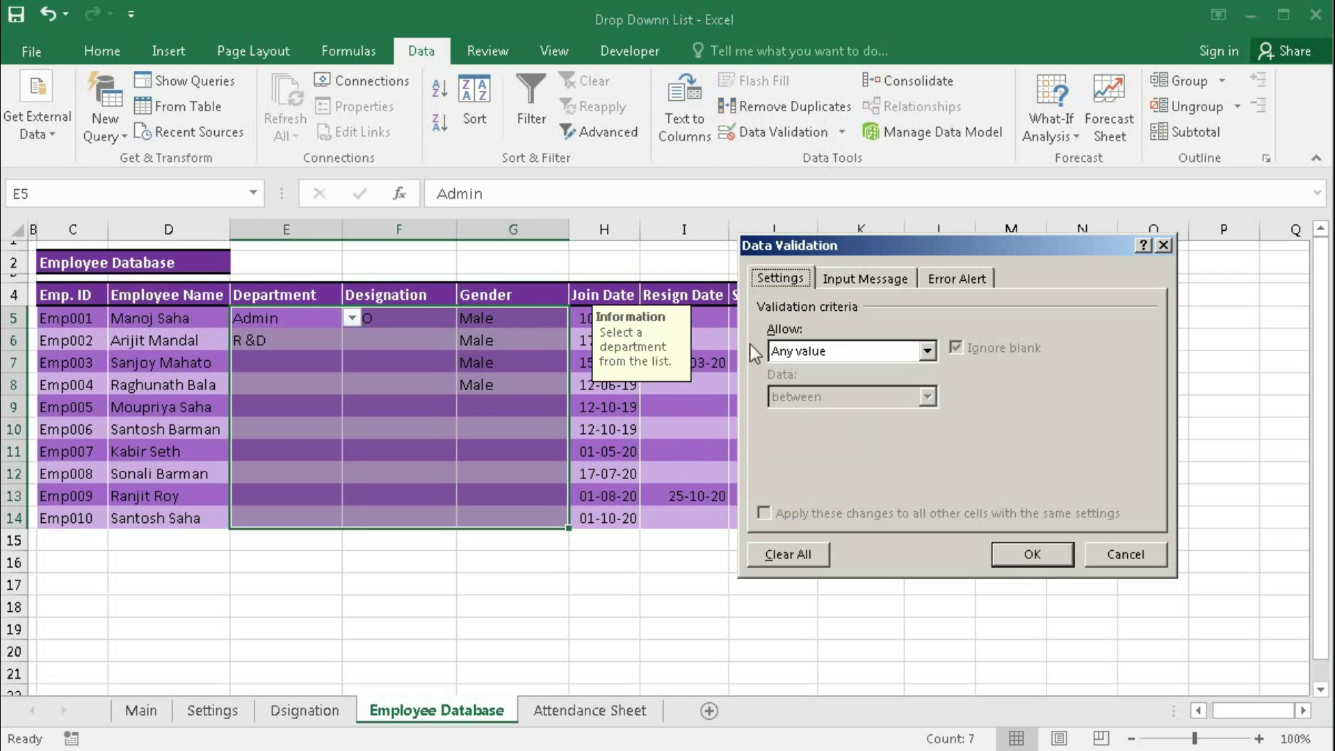
left_click(1022, 554)
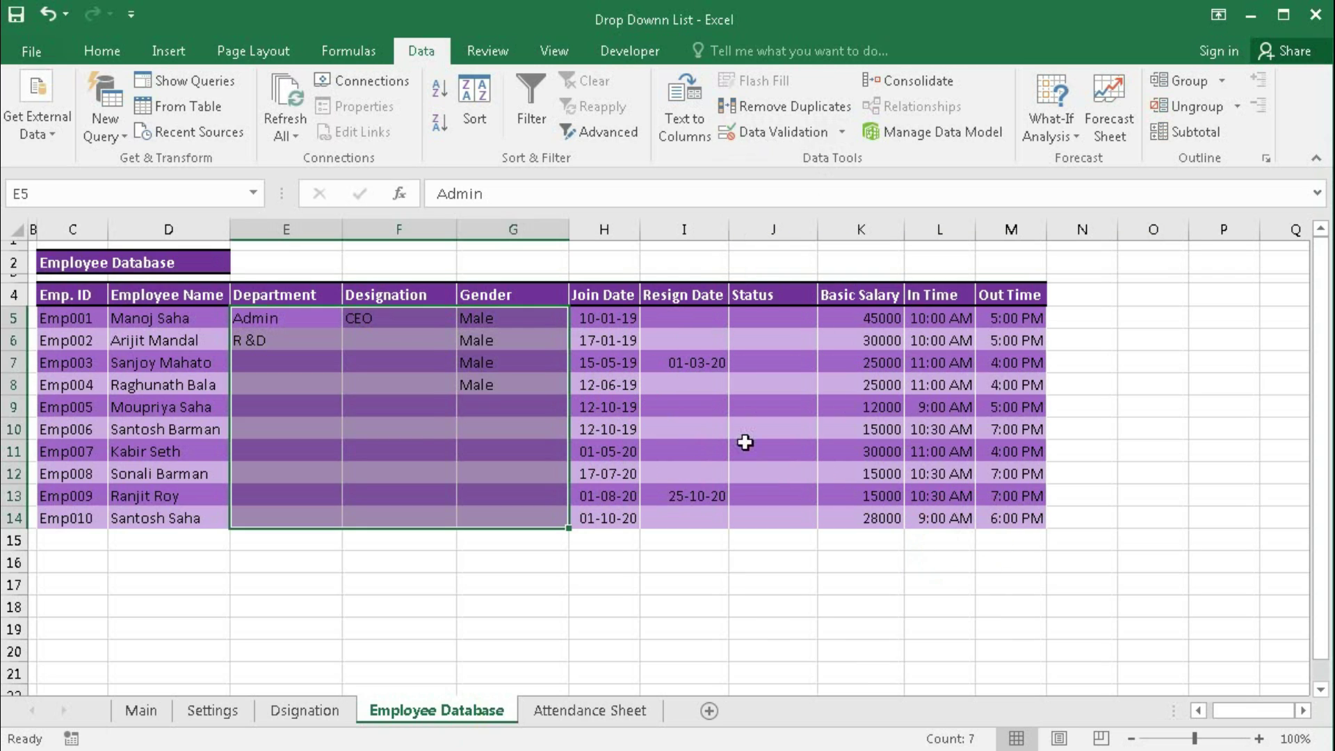
key("Delete")
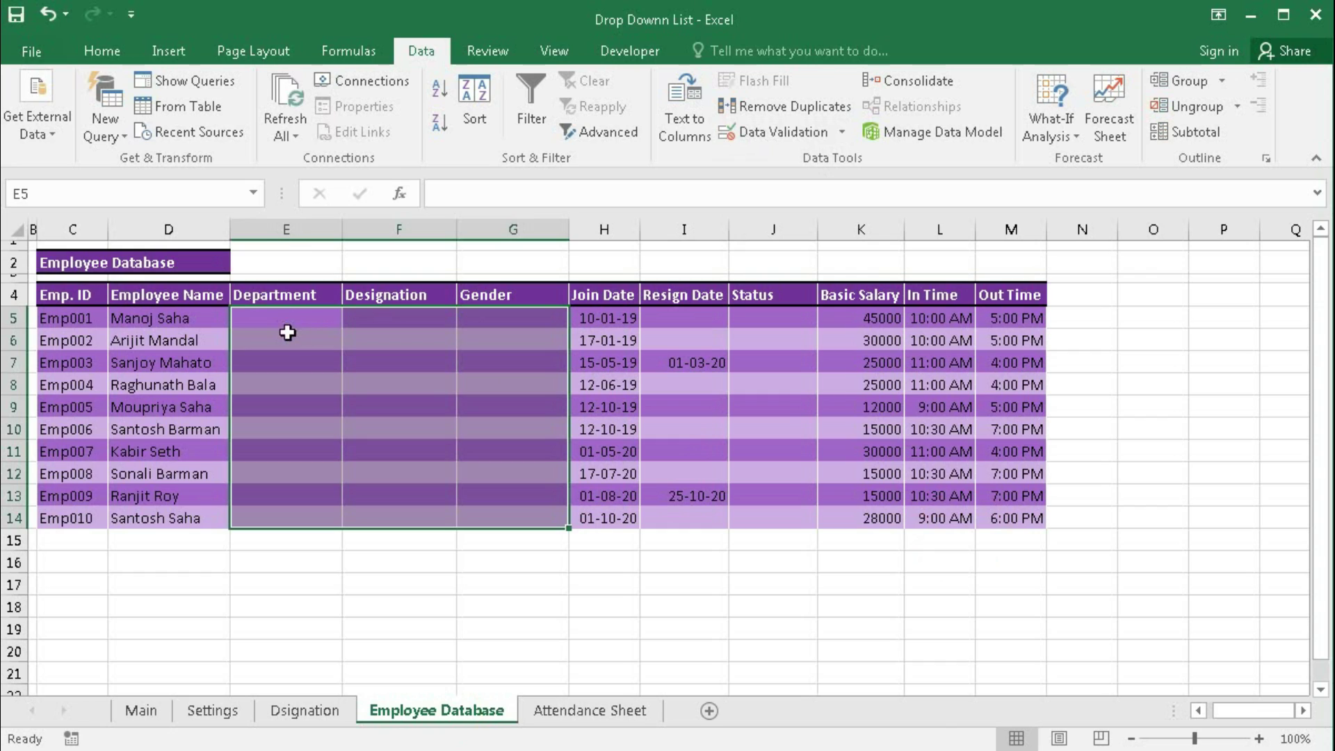
- Apply a List validation to Department cells E5:E14 using Settings cells I3:I7 as the source, and check the drop-down
left_click_drag(286, 313, 274, 513)
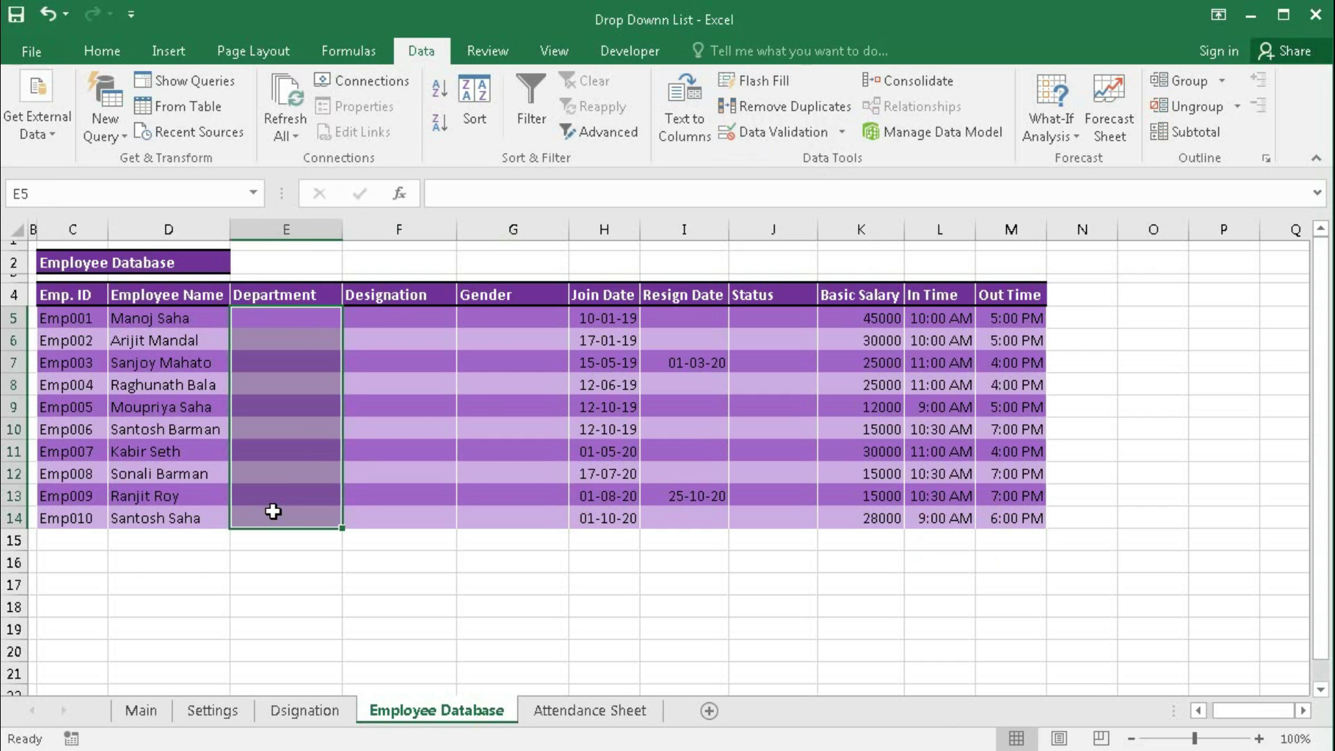
left_click(770, 132)
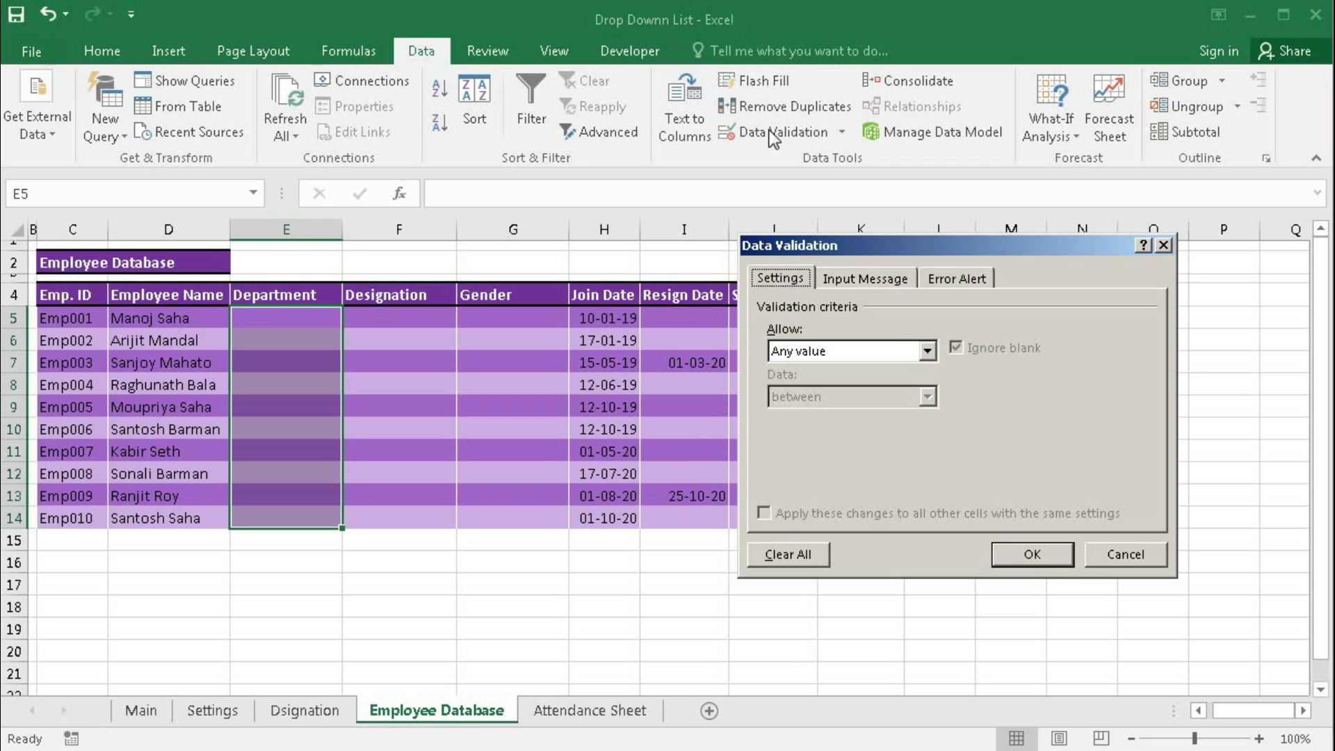
left_click(927, 352)
left_click(816, 415)
left_click(807, 441)
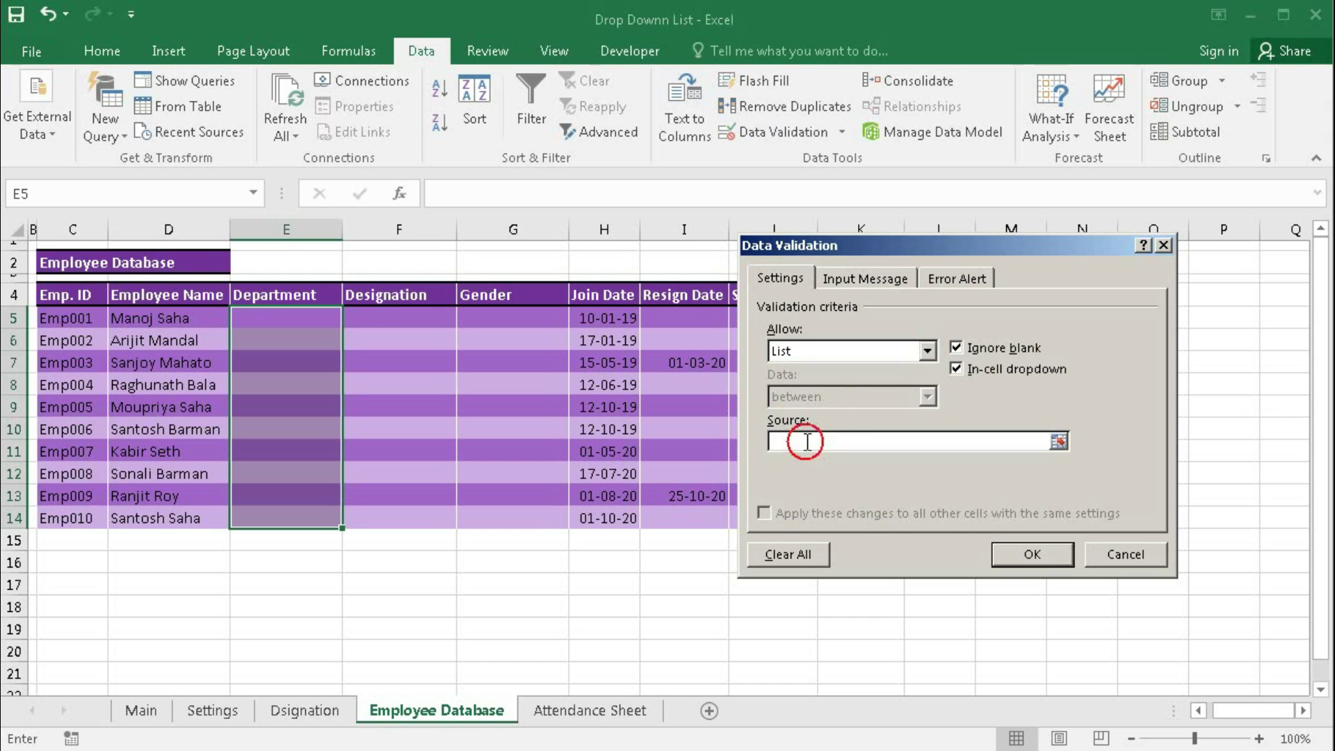
left_click(221, 709)
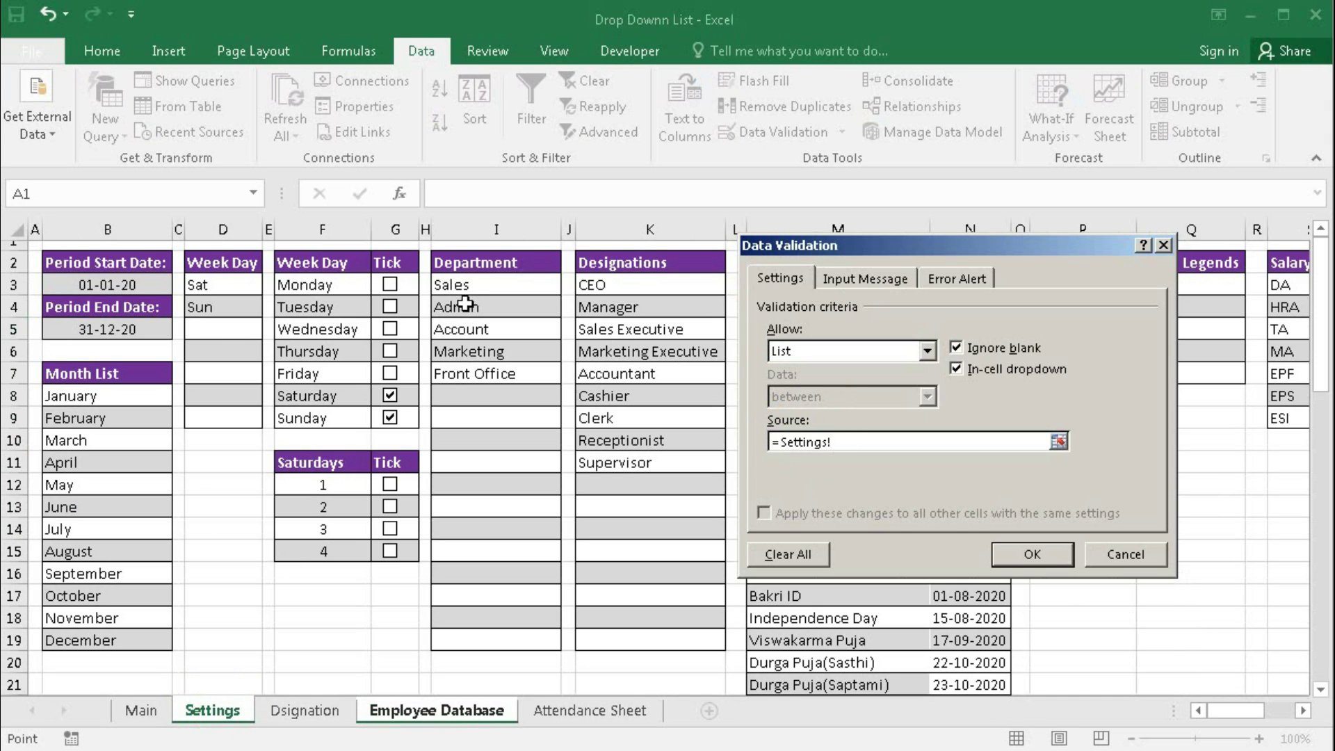
left_click_drag(463, 285, 459, 369)
left_click(1044, 555)
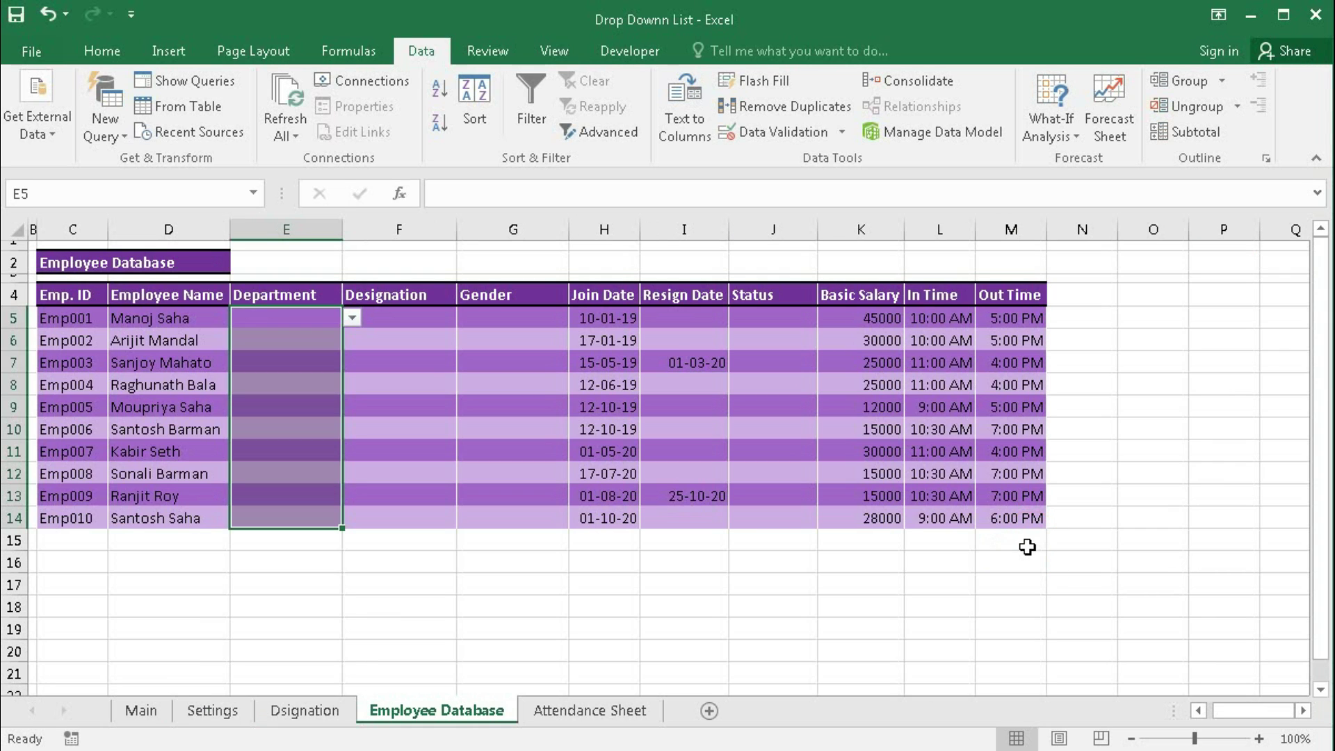
left_click(352, 318)
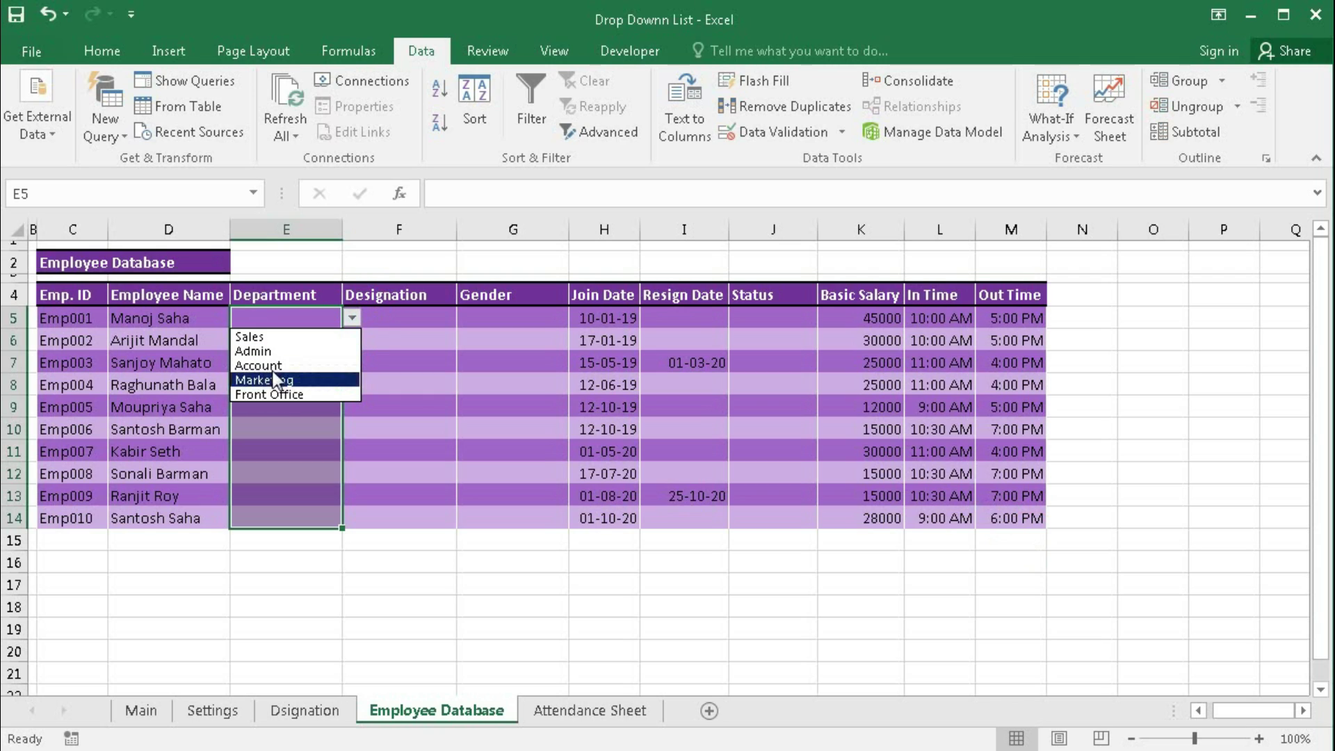
left_click(404, 337)
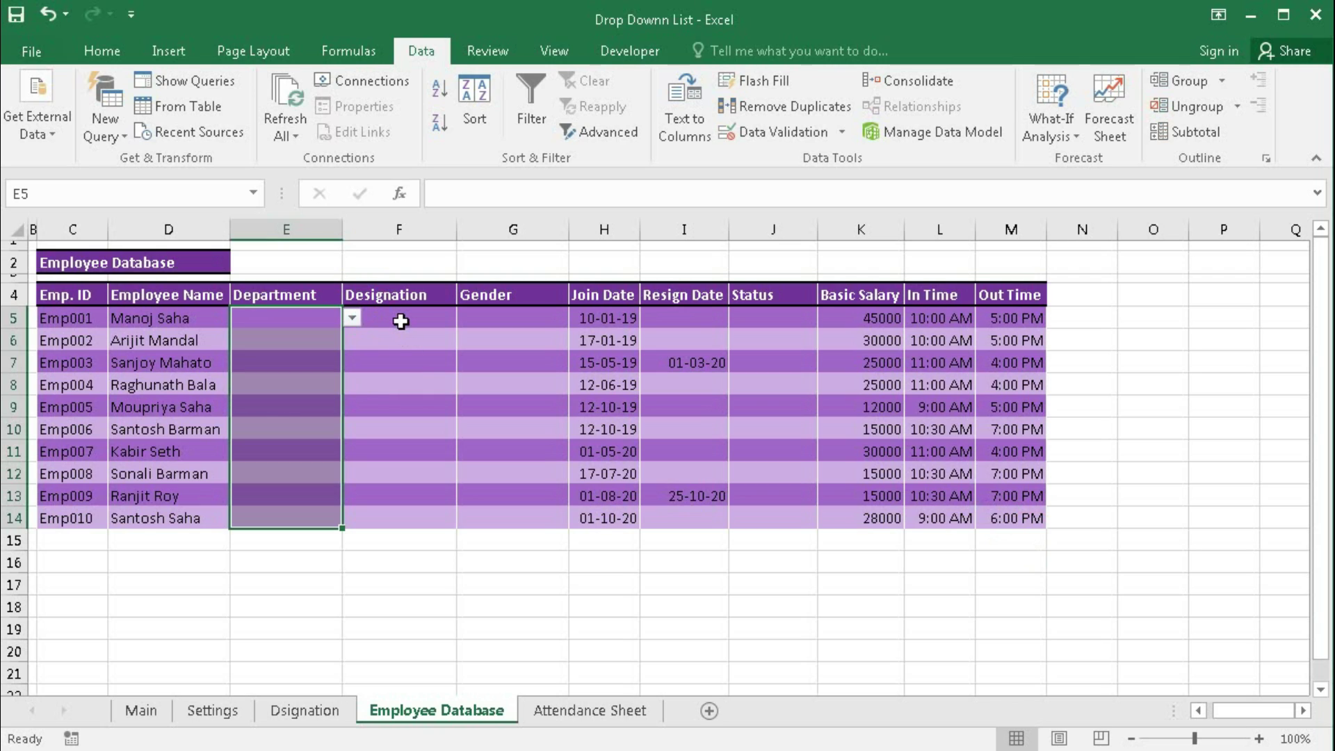
- Look over the workbook's defined names and name the Settings range K3:K11 Designations
left_click(214, 711)
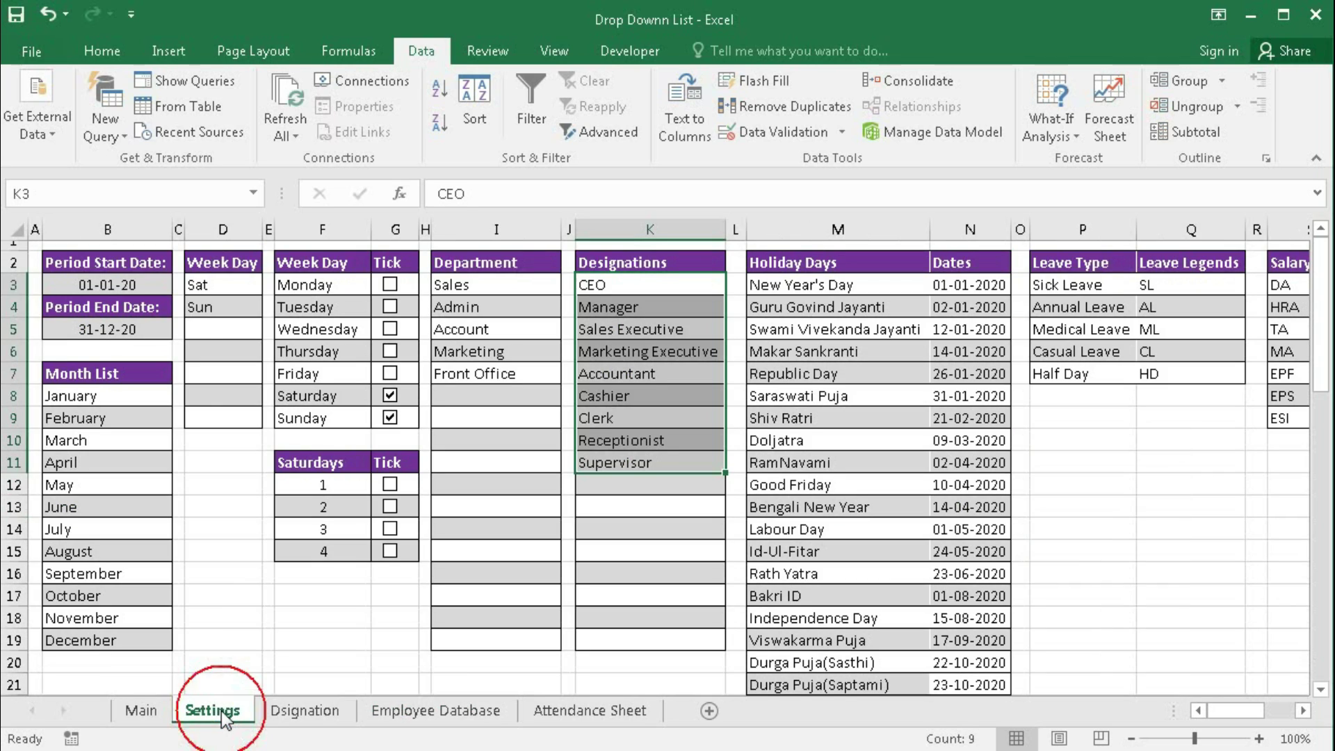
left_click(611, 284)
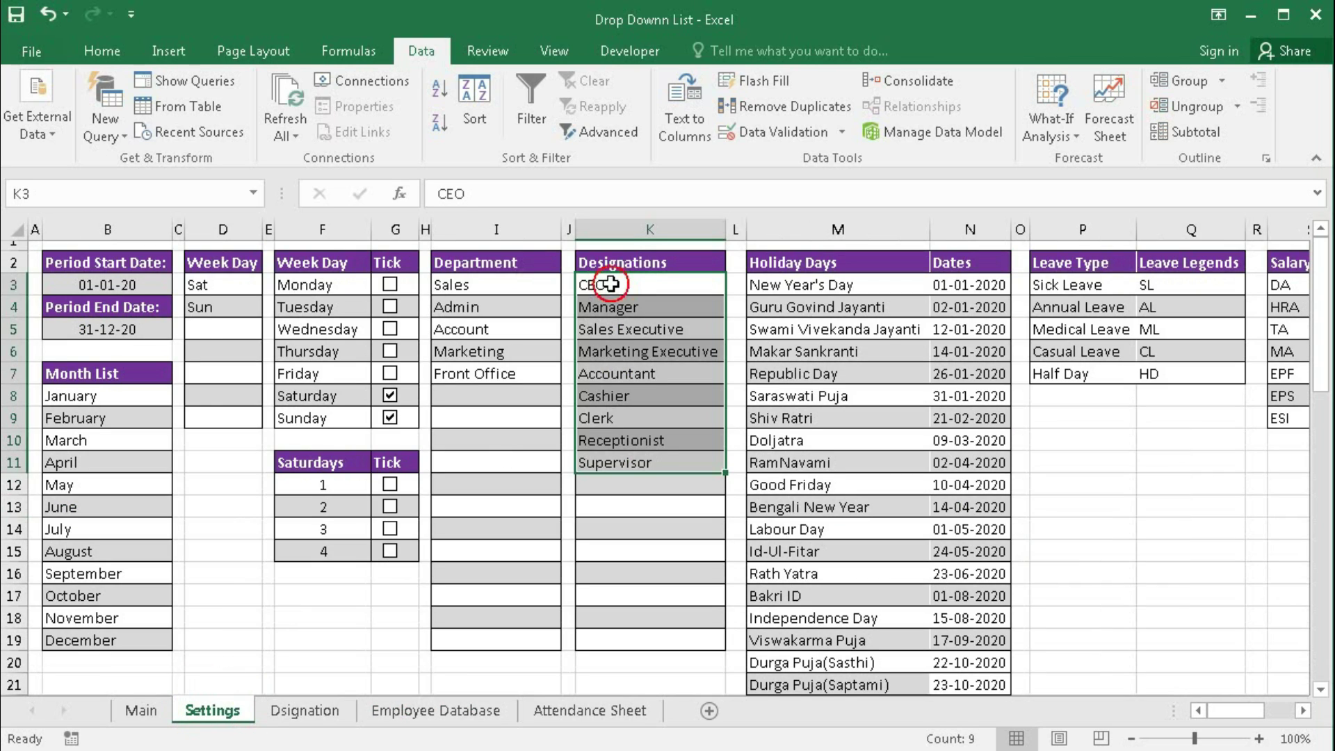
left_click_drag(611, 284, 605, 455)
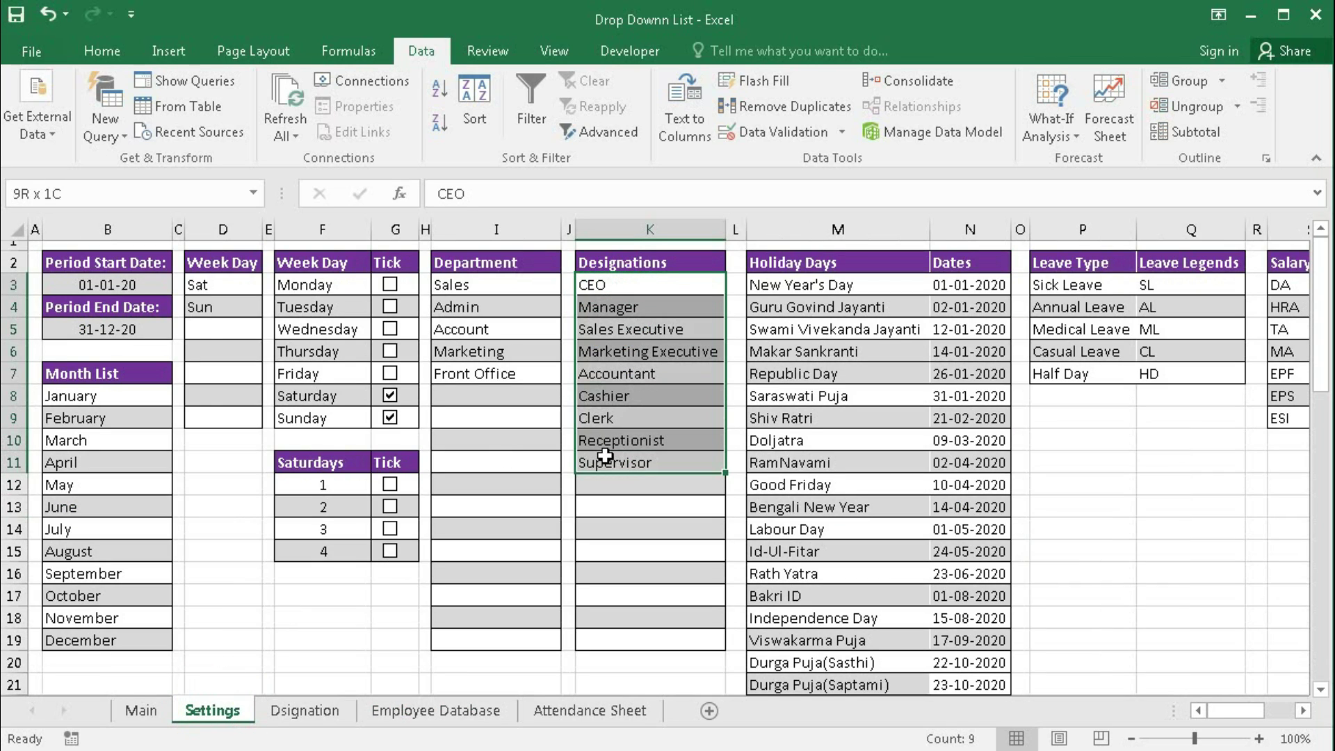
left_click_drag(606, 286, 605, 455)
left_click(43, 189)
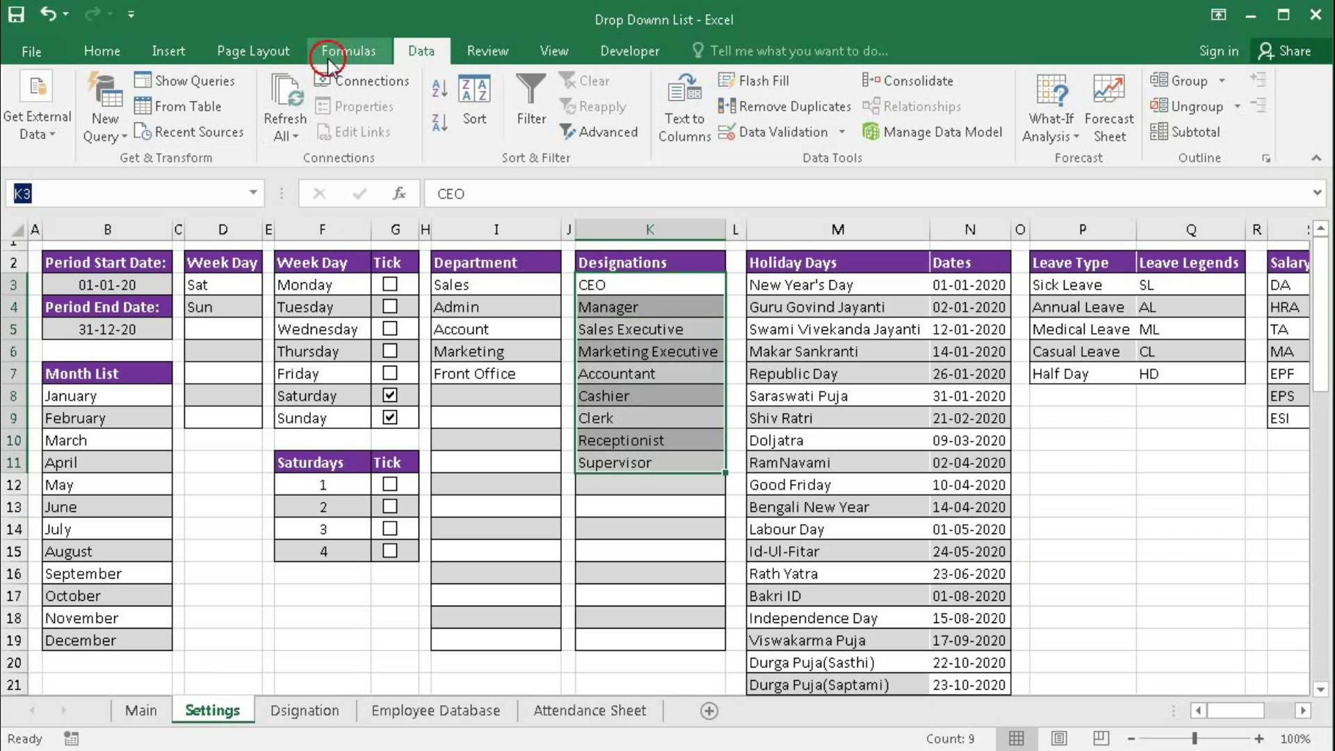
left_click(348, 50)
left_click(616, 98)
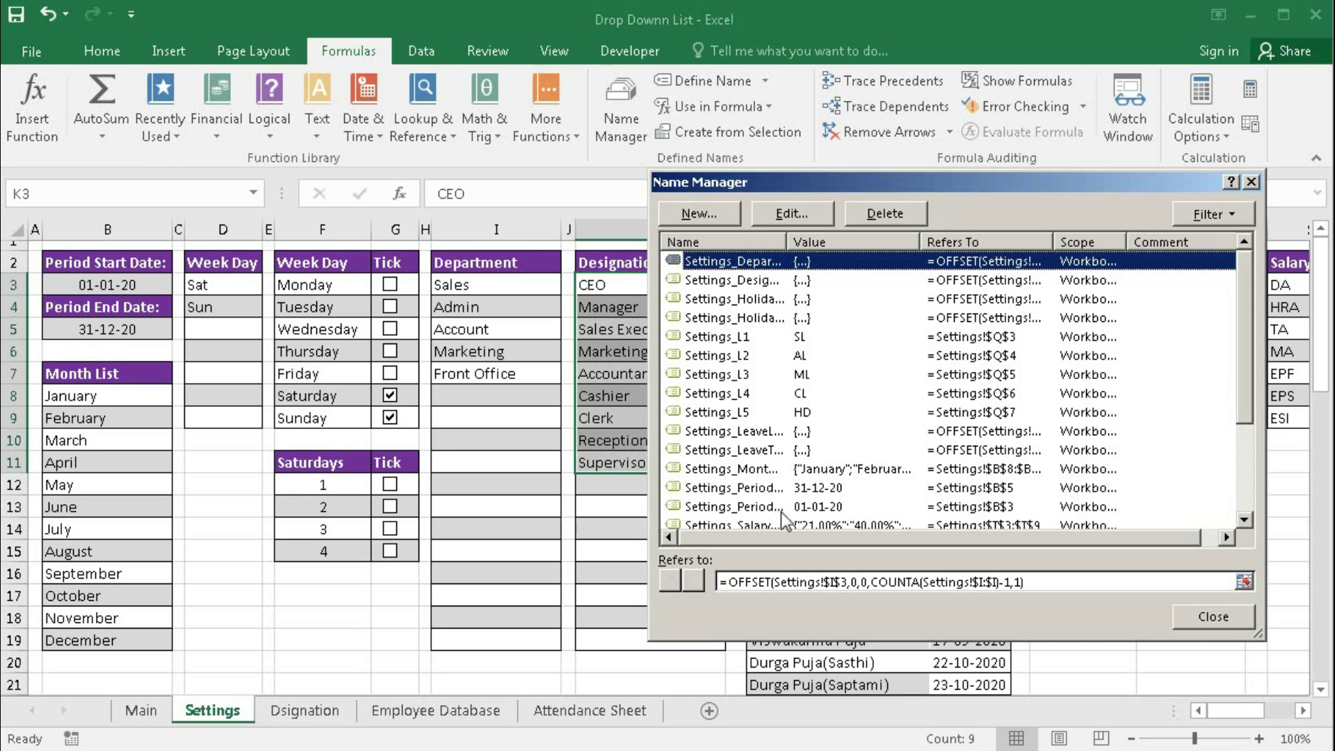
left_click(1204, 618)
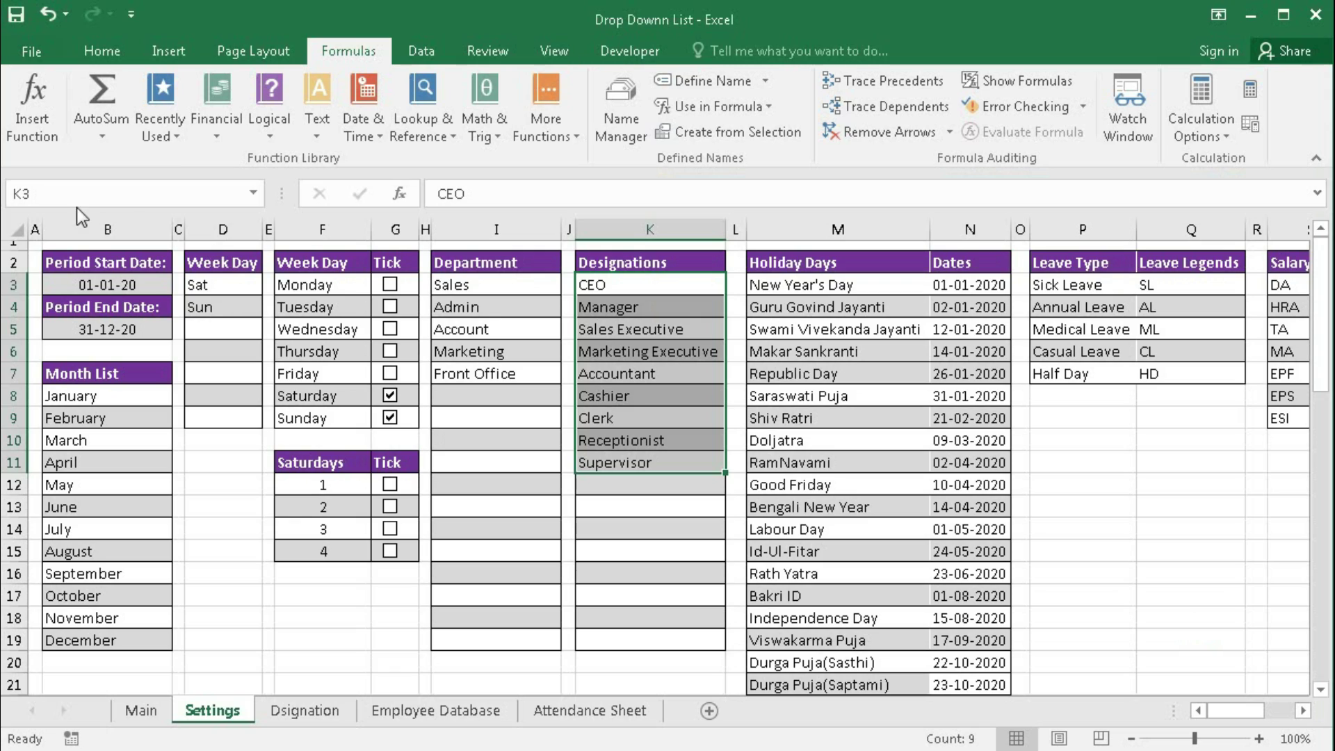
left_click(49, 194)
type("Designations")
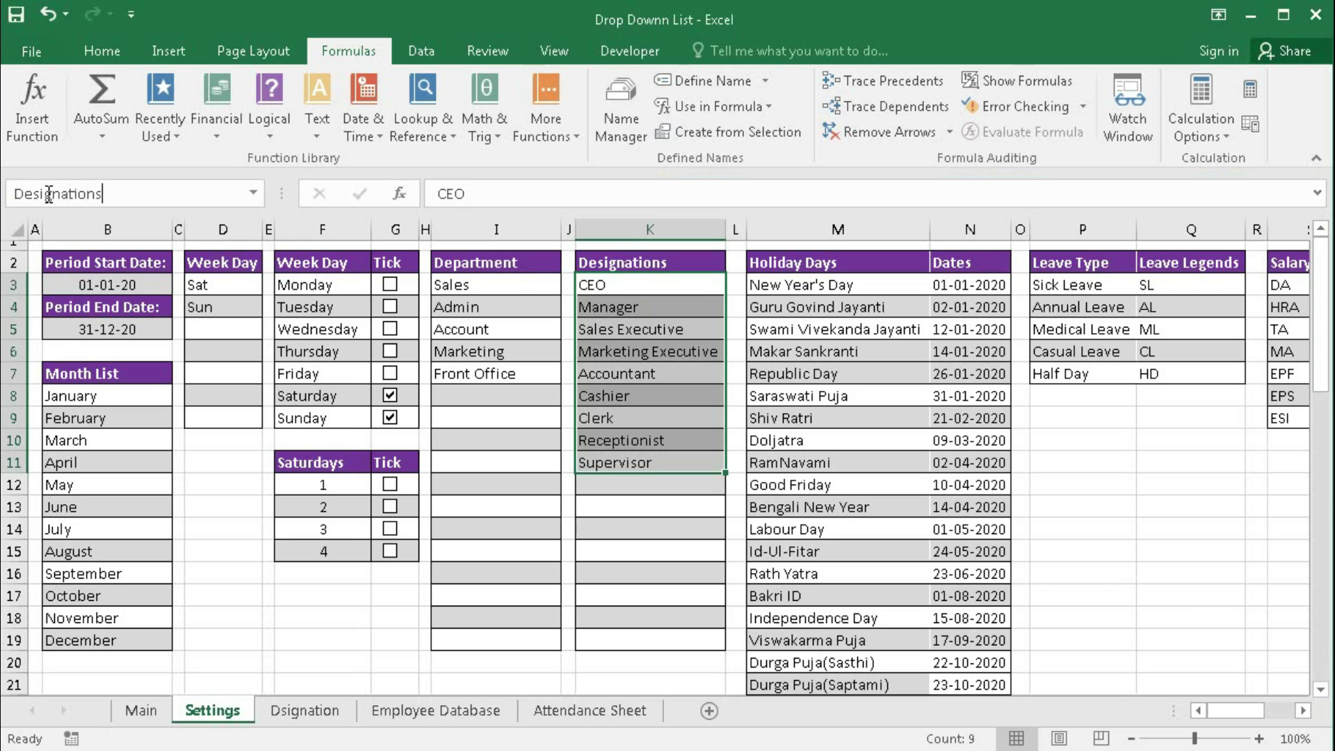
key("Return")
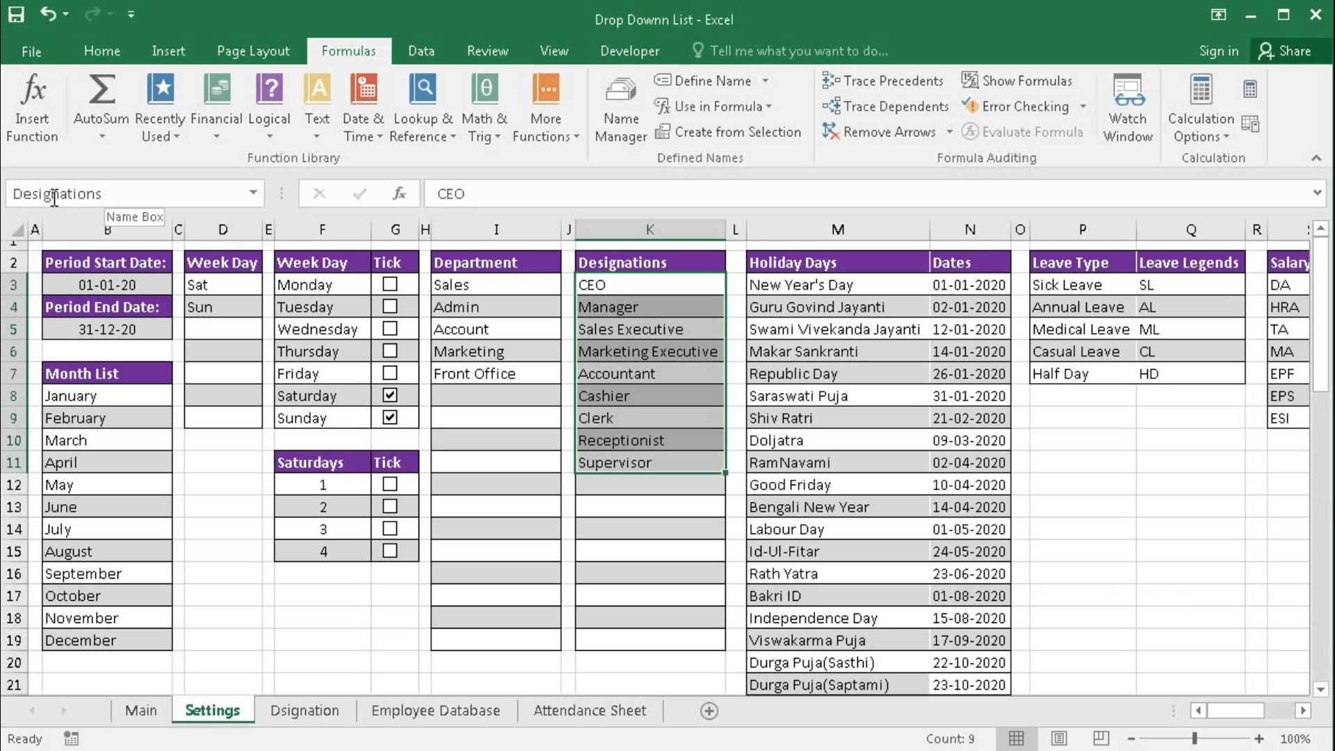
- Verify the Designations name by jumping to its range from an empty cell
left_click(603, 535)
left_click(253, 192)
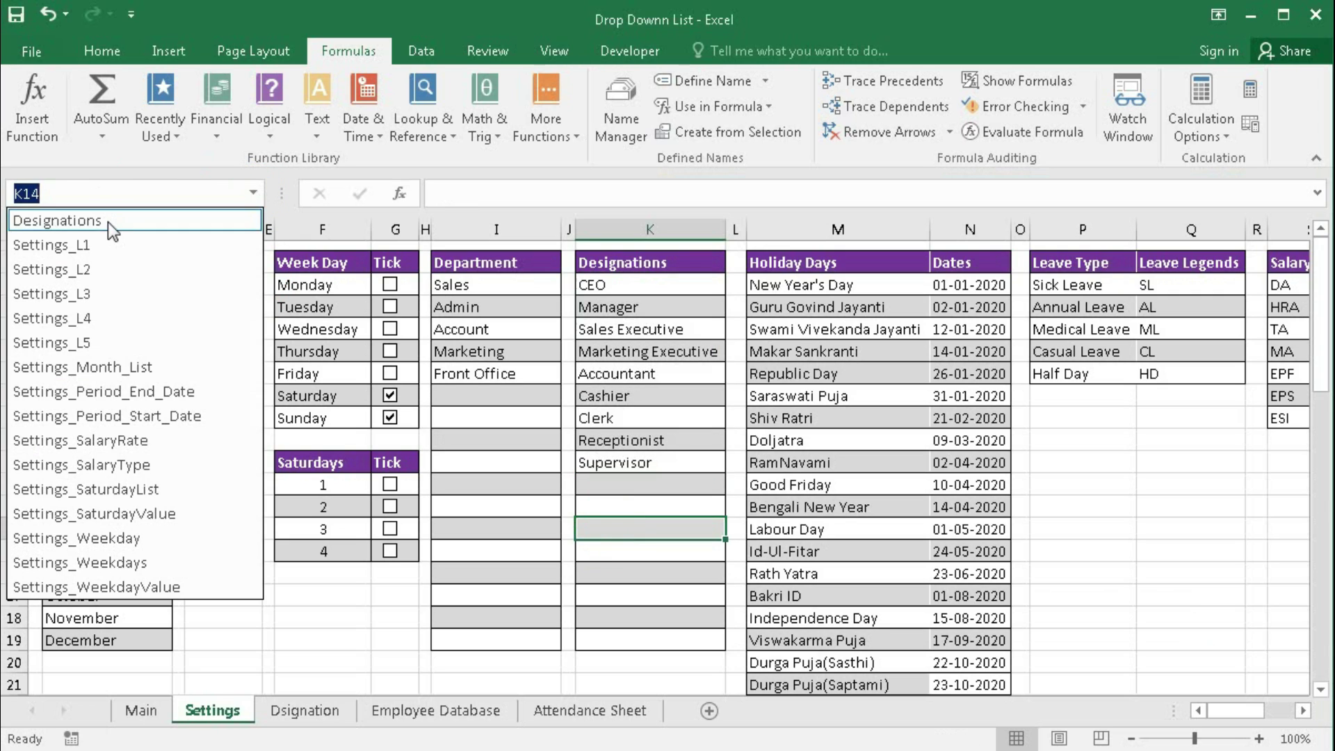
left_click(42, 221)
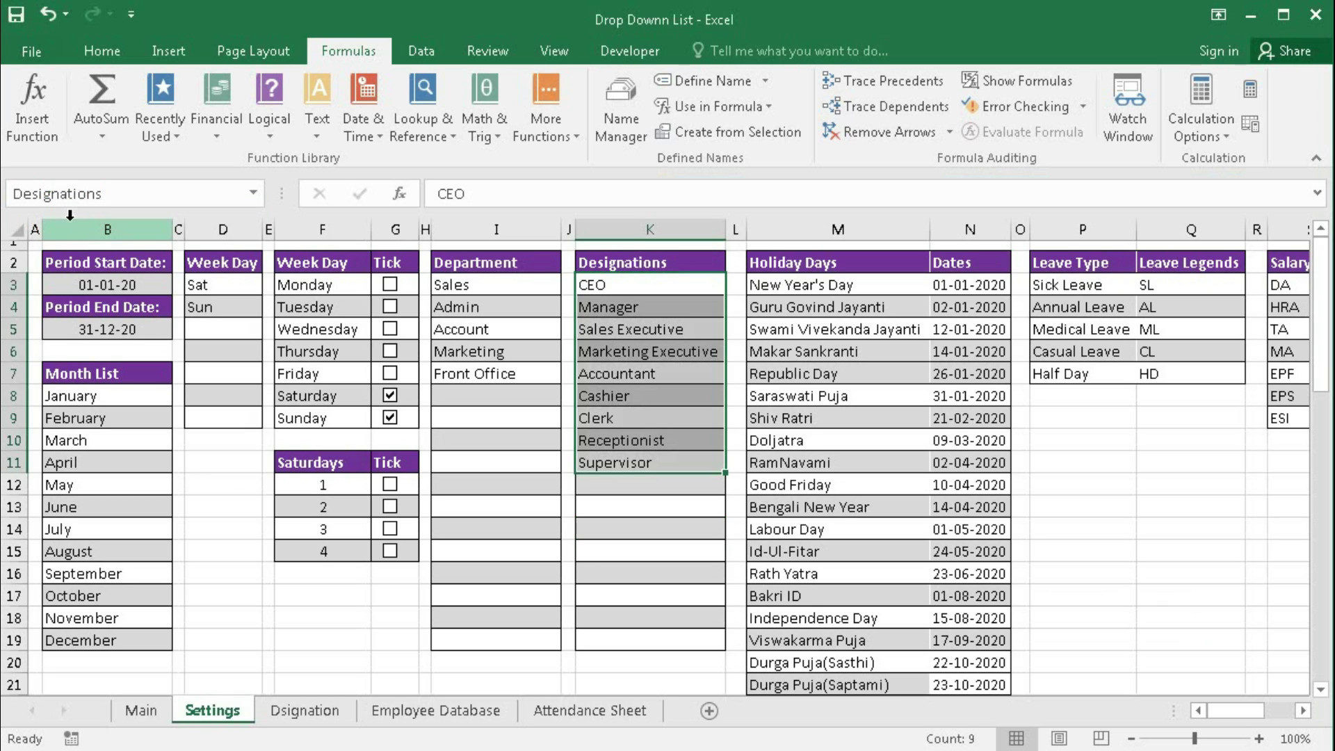
left_click(666, 373)
- Apply a List validation to Designation cells F5:F14 on the Employee Database sheet using the defined name Designations as the source
left_click(438, 710)
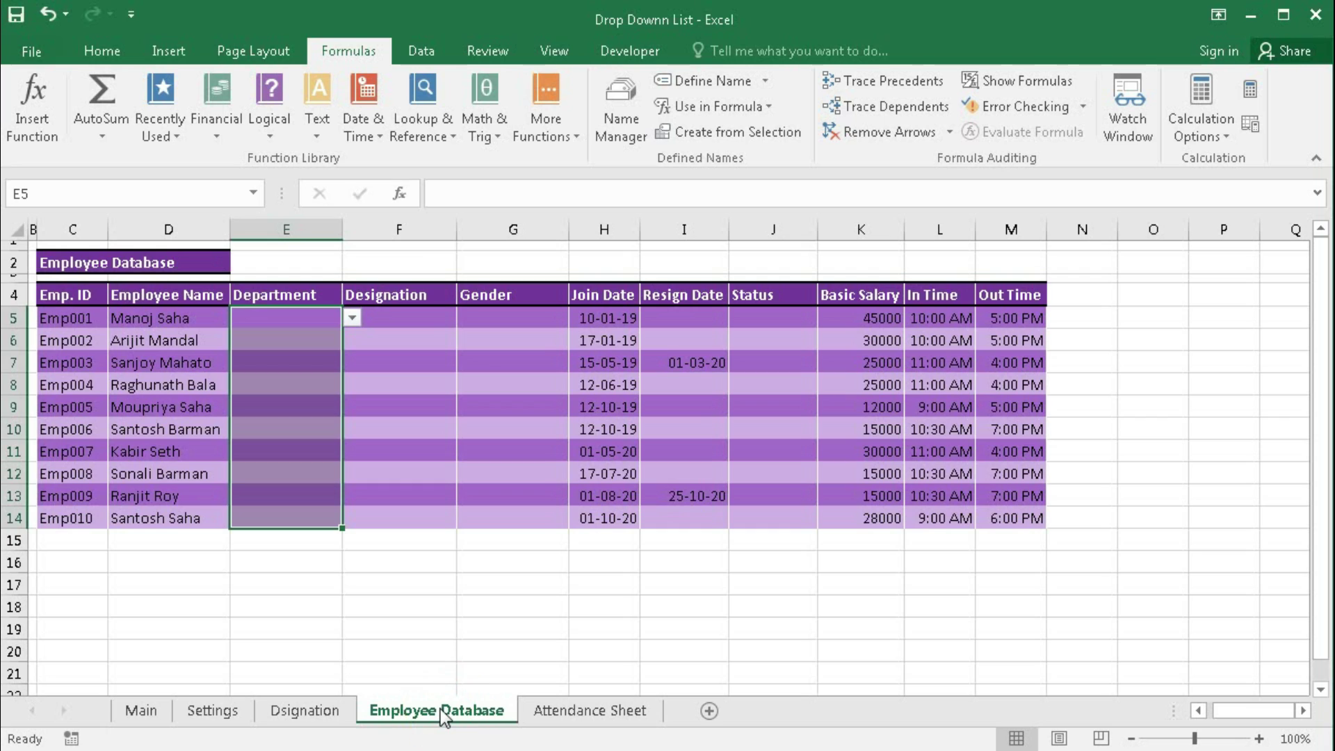
left_click_drag(409, 316, 410, 509)
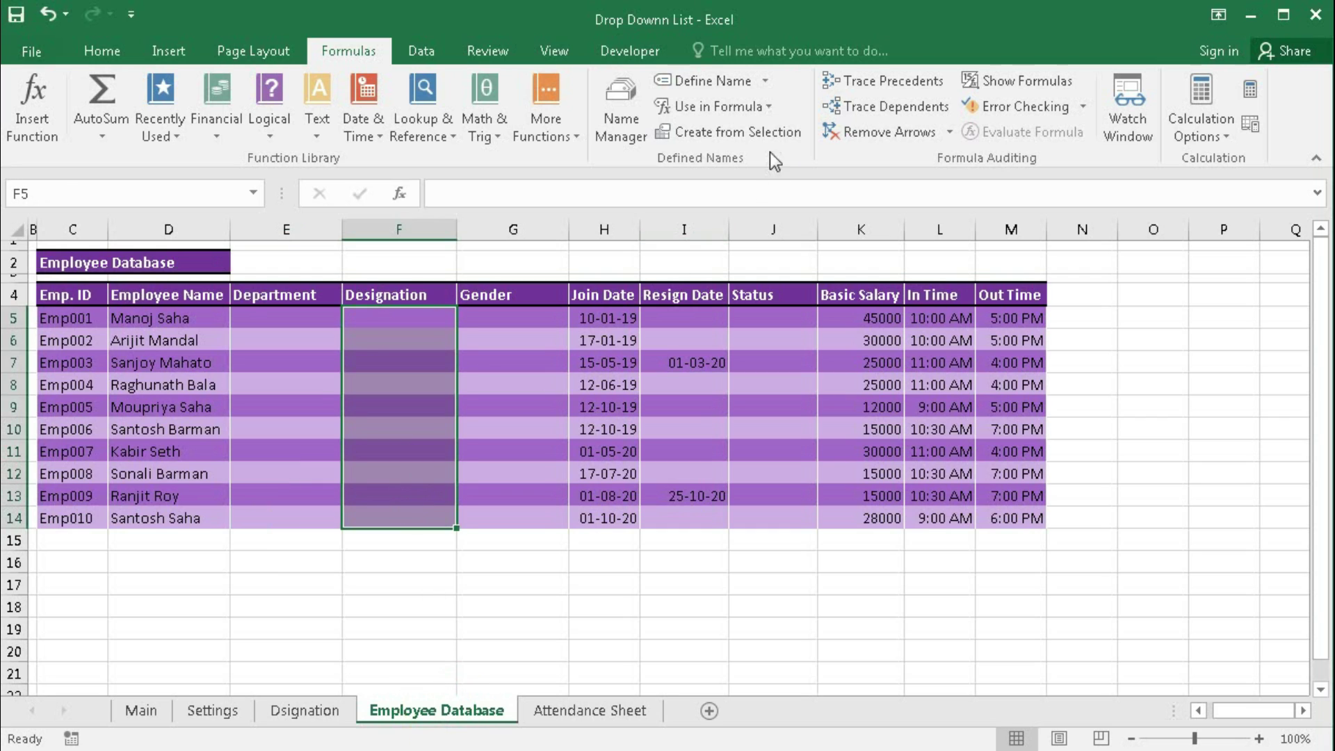
left_click(424, 55)
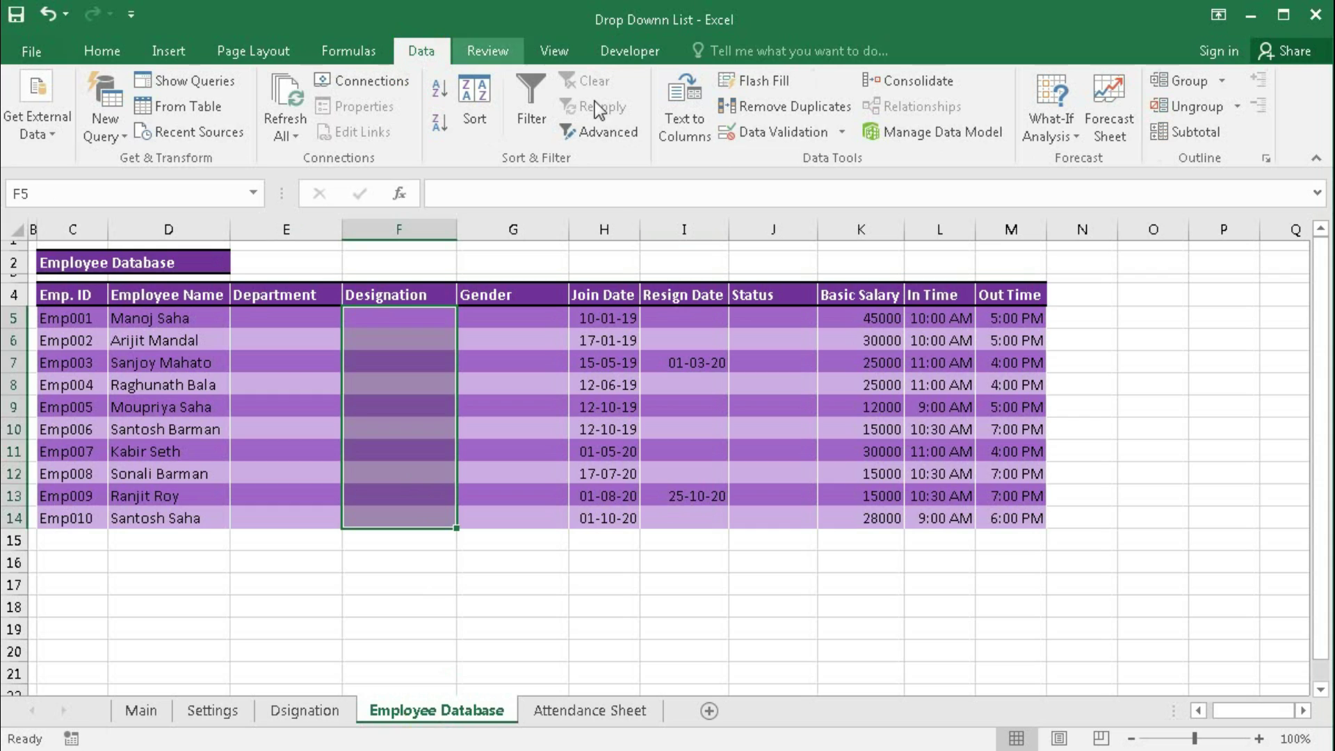
left_click(738, 132)
left_click(928, 352)
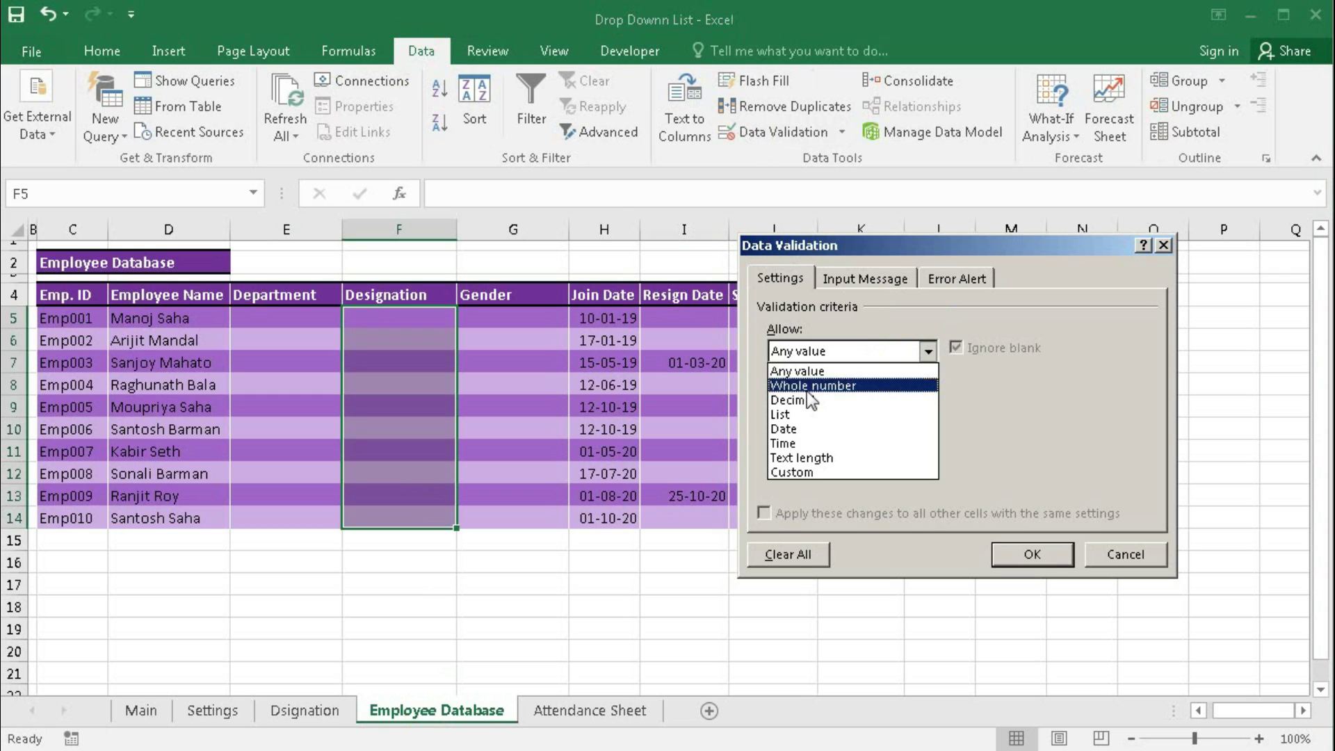
left_click(784, 416)
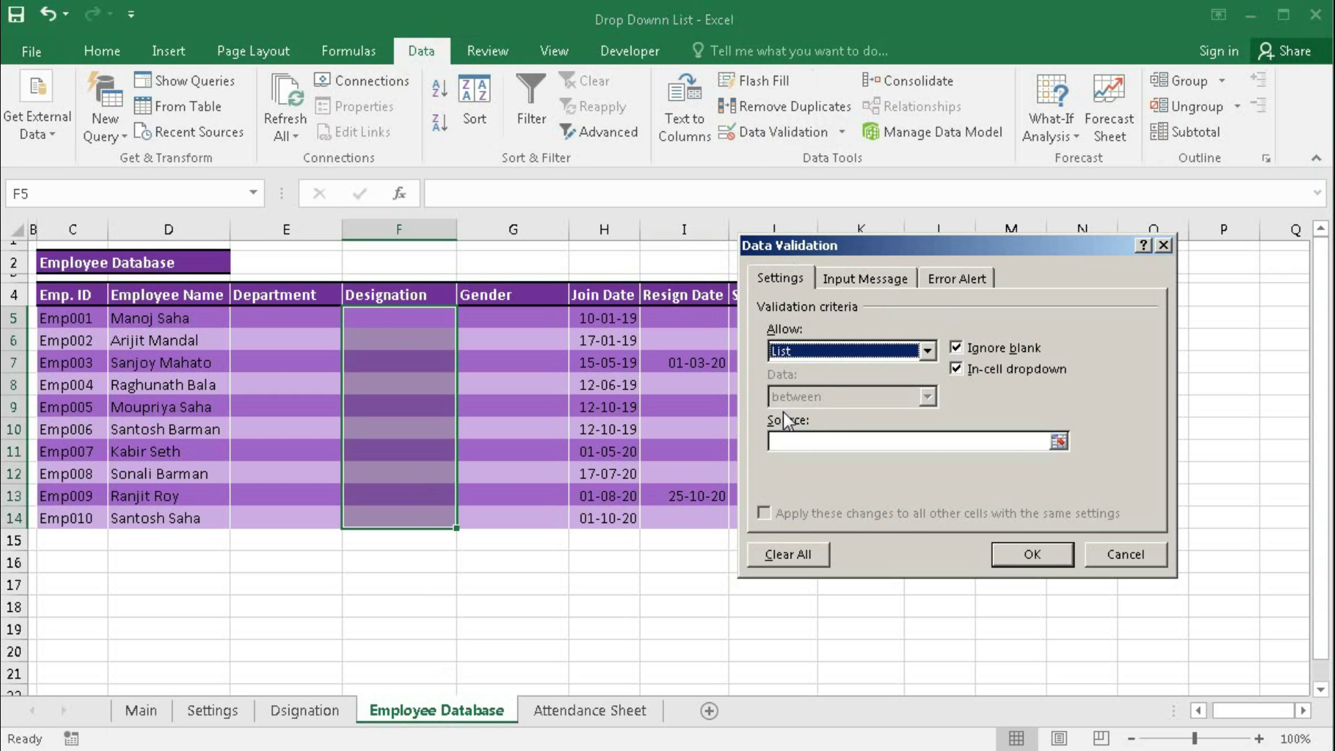
left_click(791, 438)
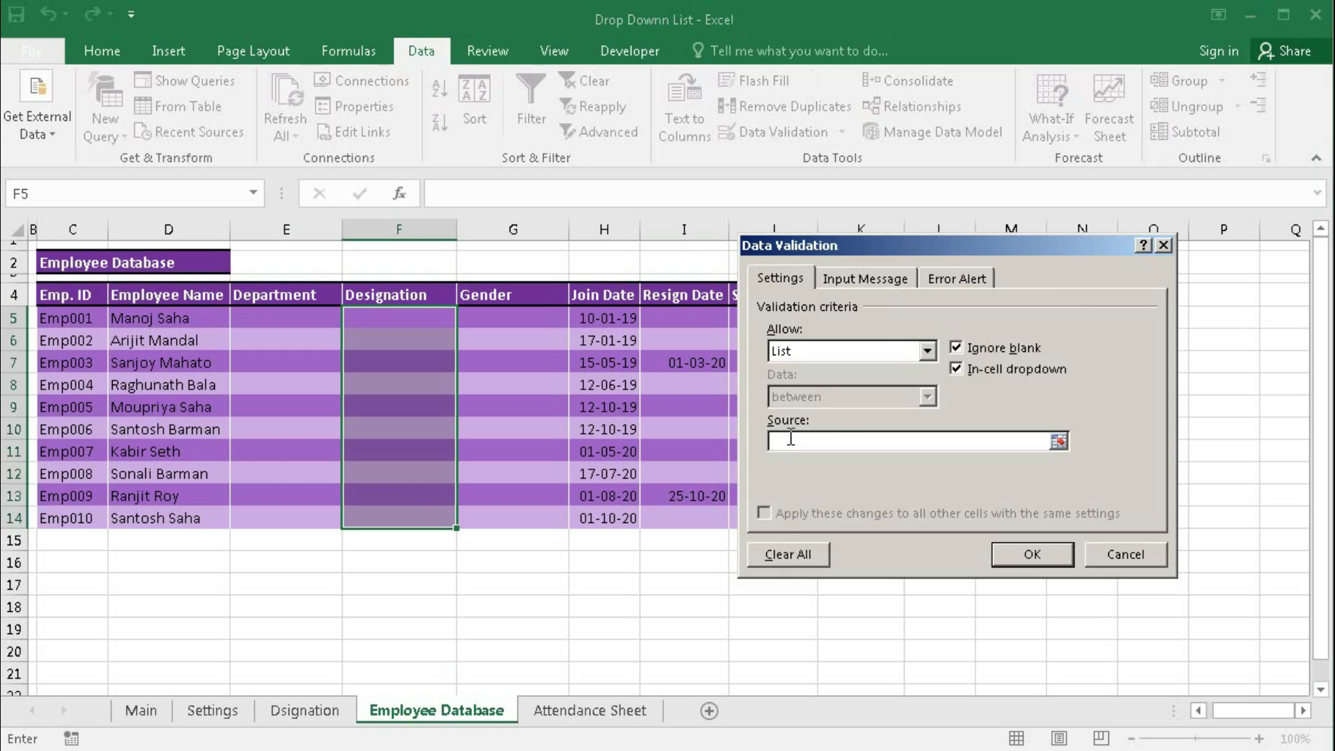
key("F3")
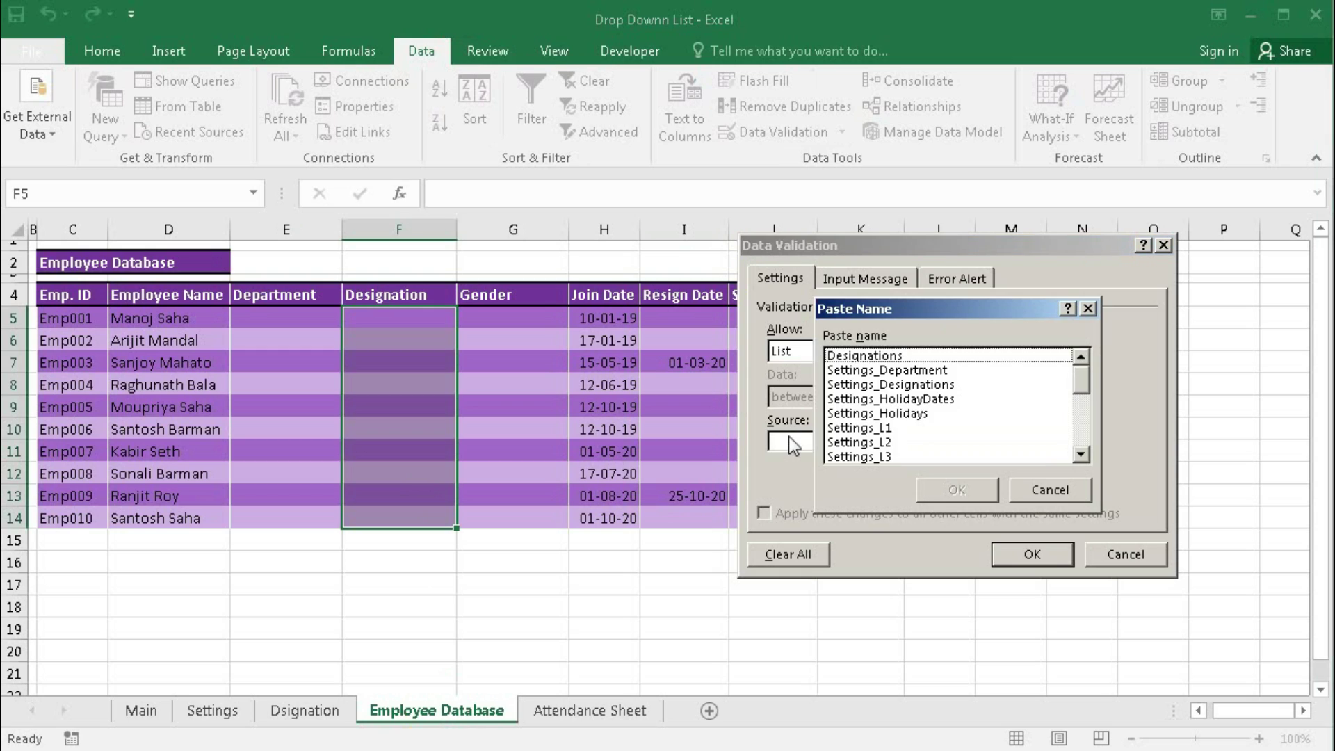
left_click(844, 358)
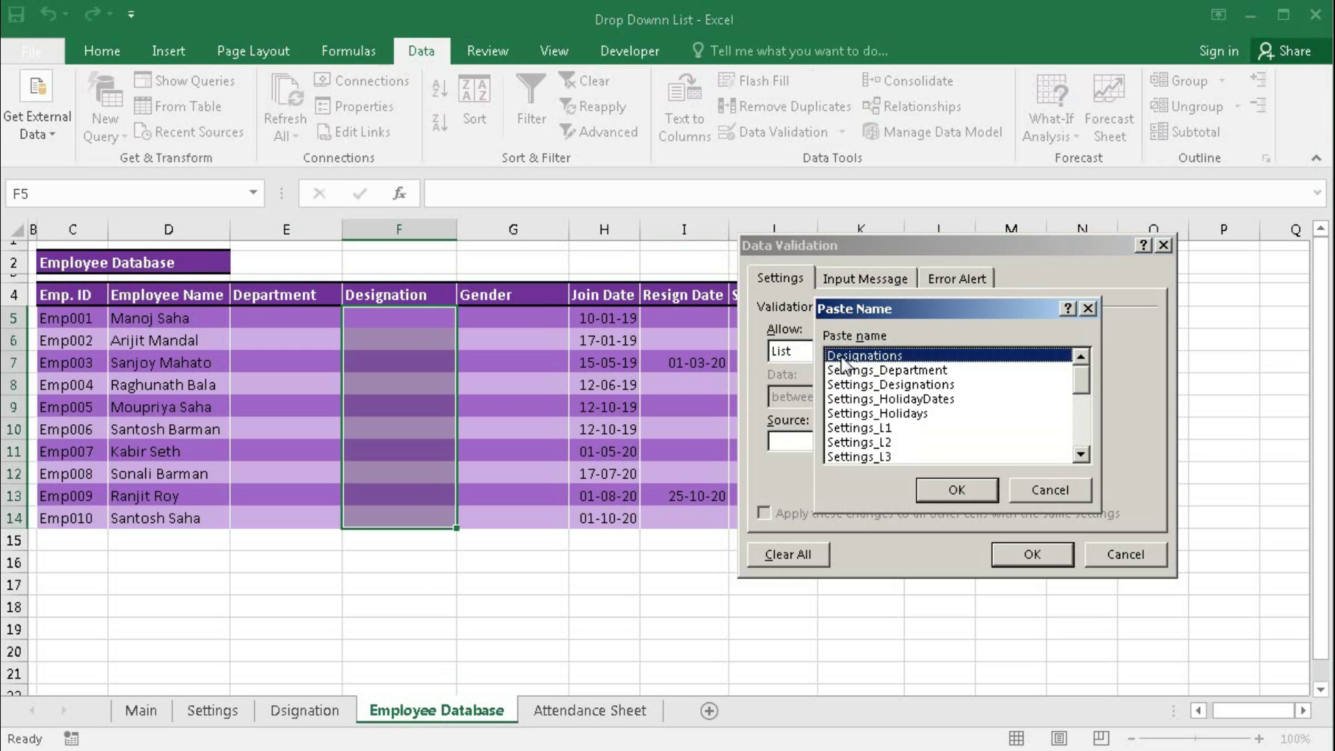
left_click(956, 490)
left_click_drag(873, 448, 795, 445)
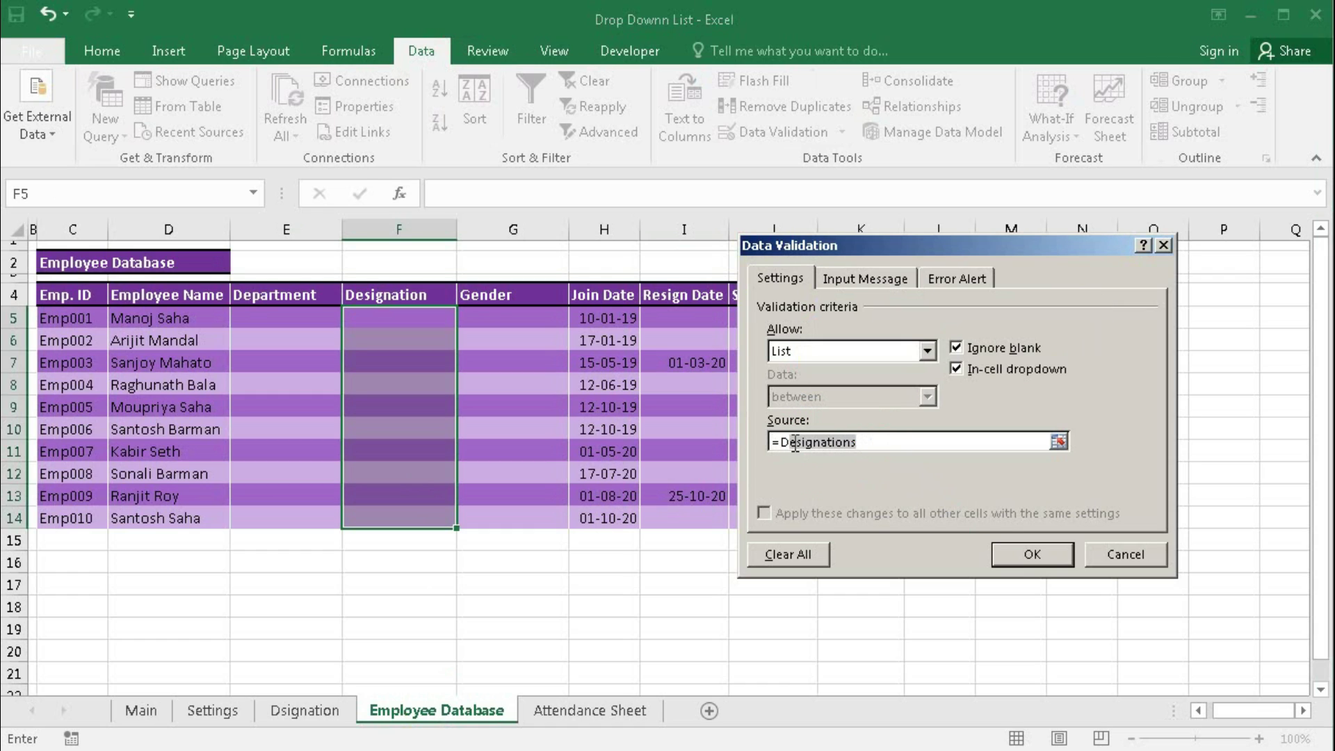
left_click(1022, 554)
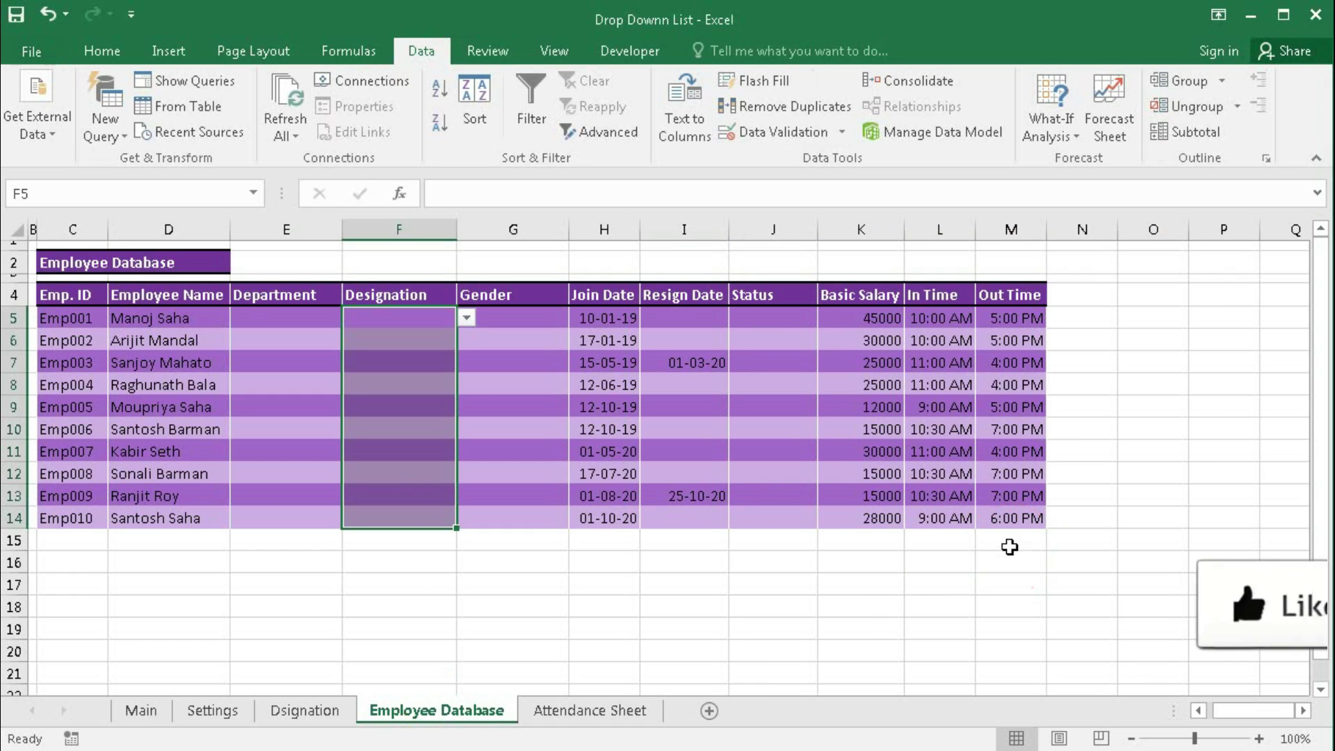
- Check the entries offered by the Designation drop-down in F5 without choosing one
left_click(467, 319)
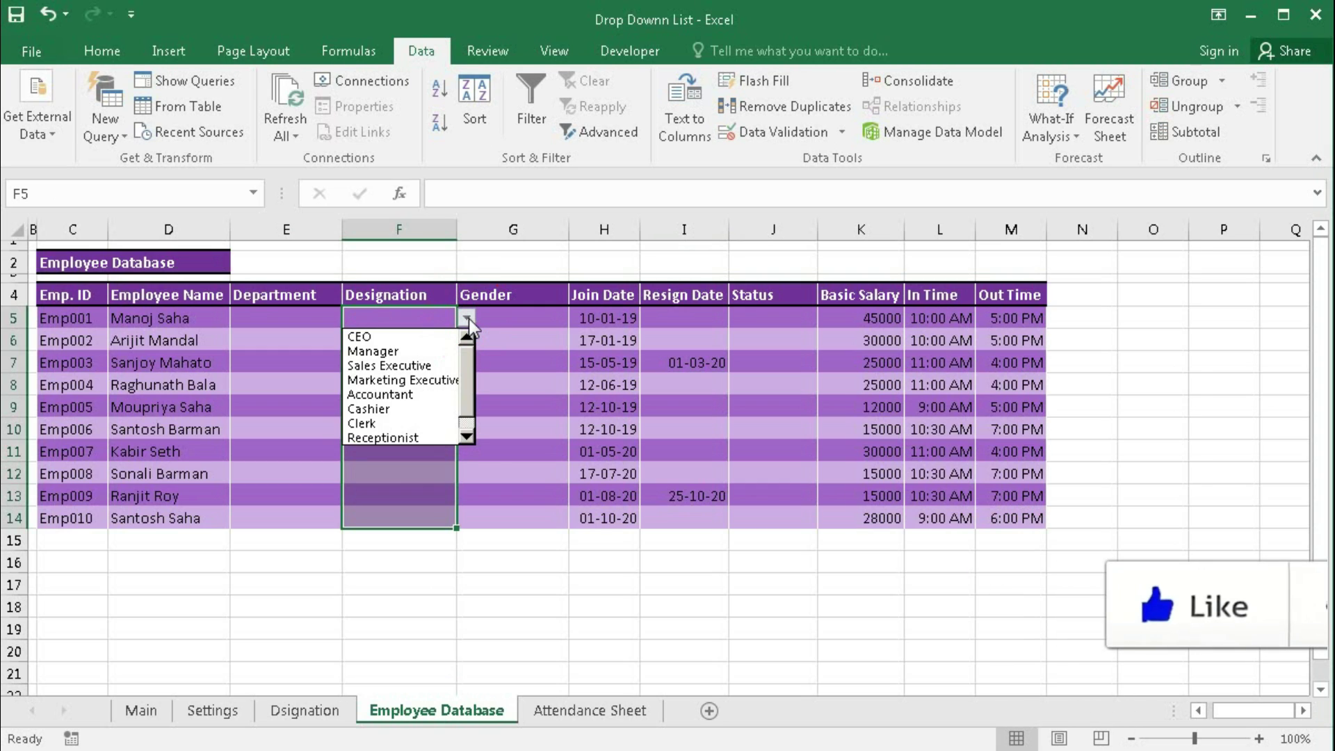
mouse_move(468, 357)
left_mouse_down()
mouse_move(465, 390)
mouse_move(464, 346)
left_mouse_up()
key("Escape")
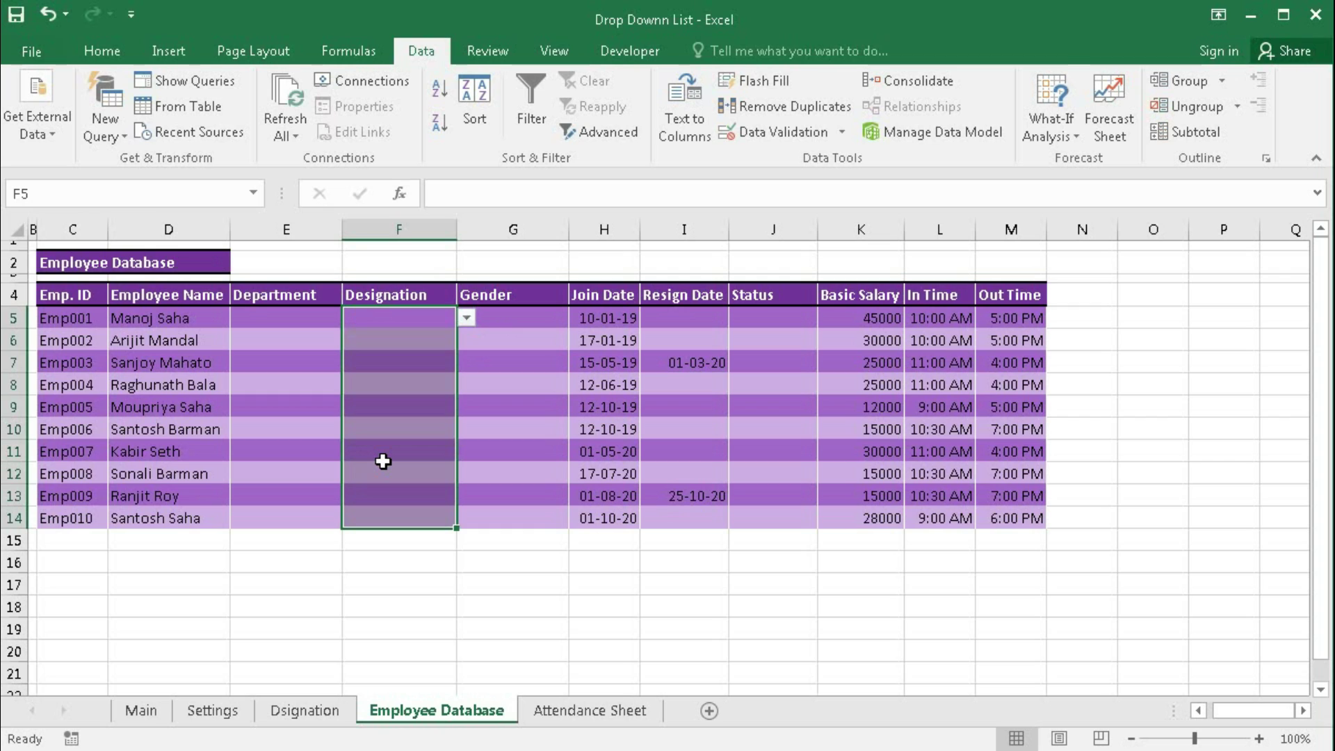
left_click(468, 319)
left_click(469, 319)
- On the Settings sheet, add H & R to the Department list in I8 and HR Manager to the Designations list in K12
left_click(212, 710)
left_click(456, 395)
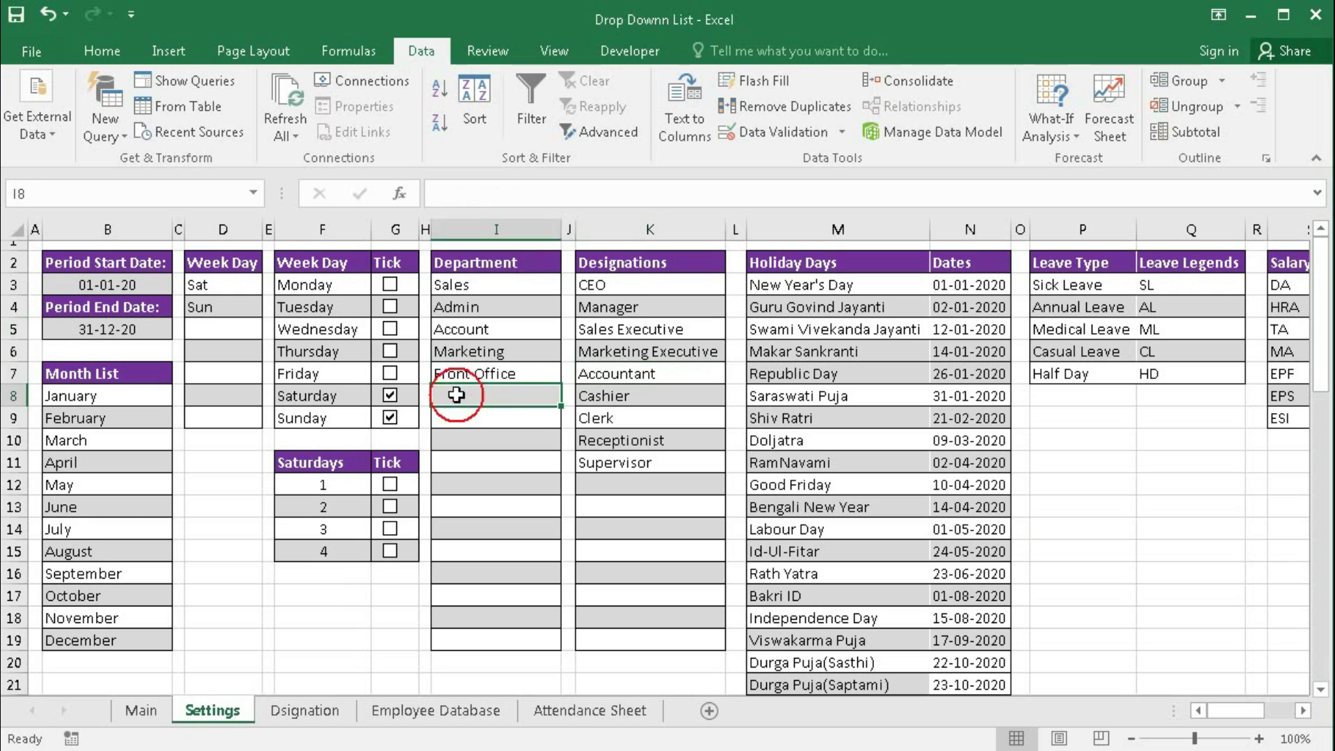
type("H")
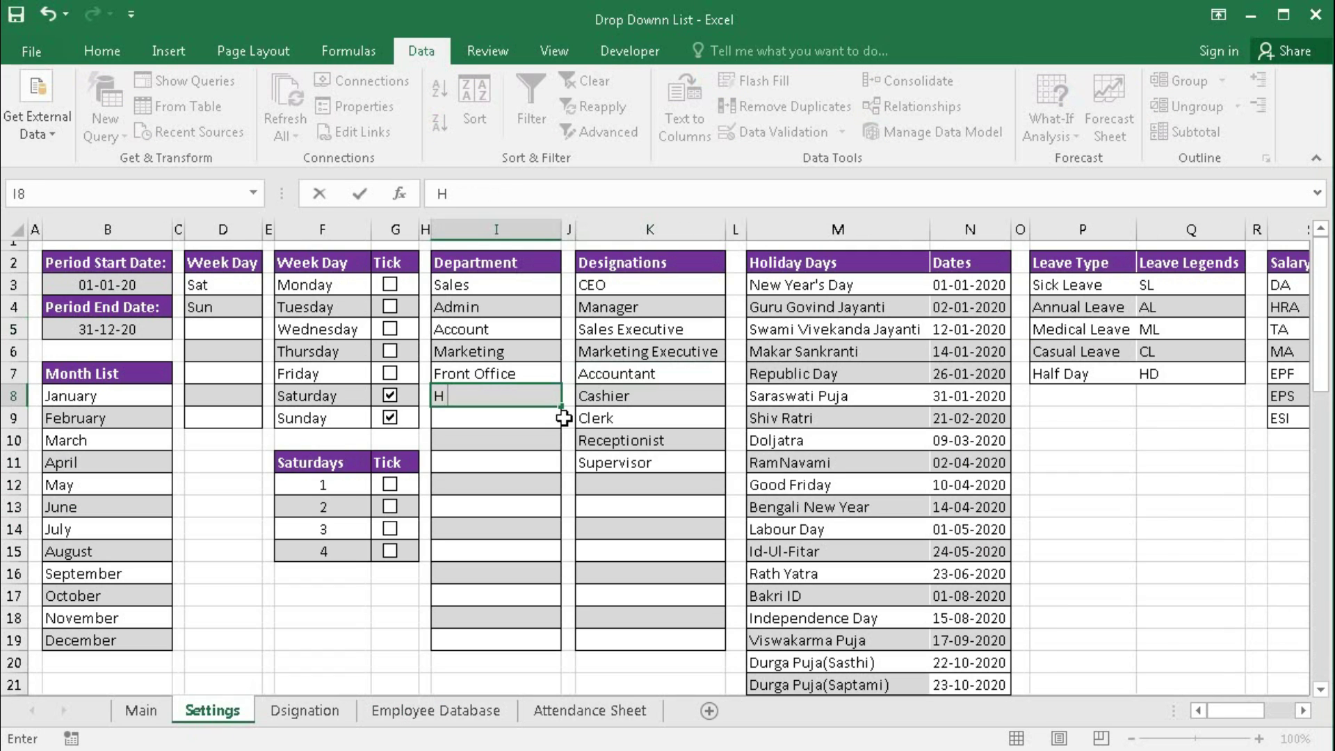
type(" & R")
left_click(619, 485)
type("HR")
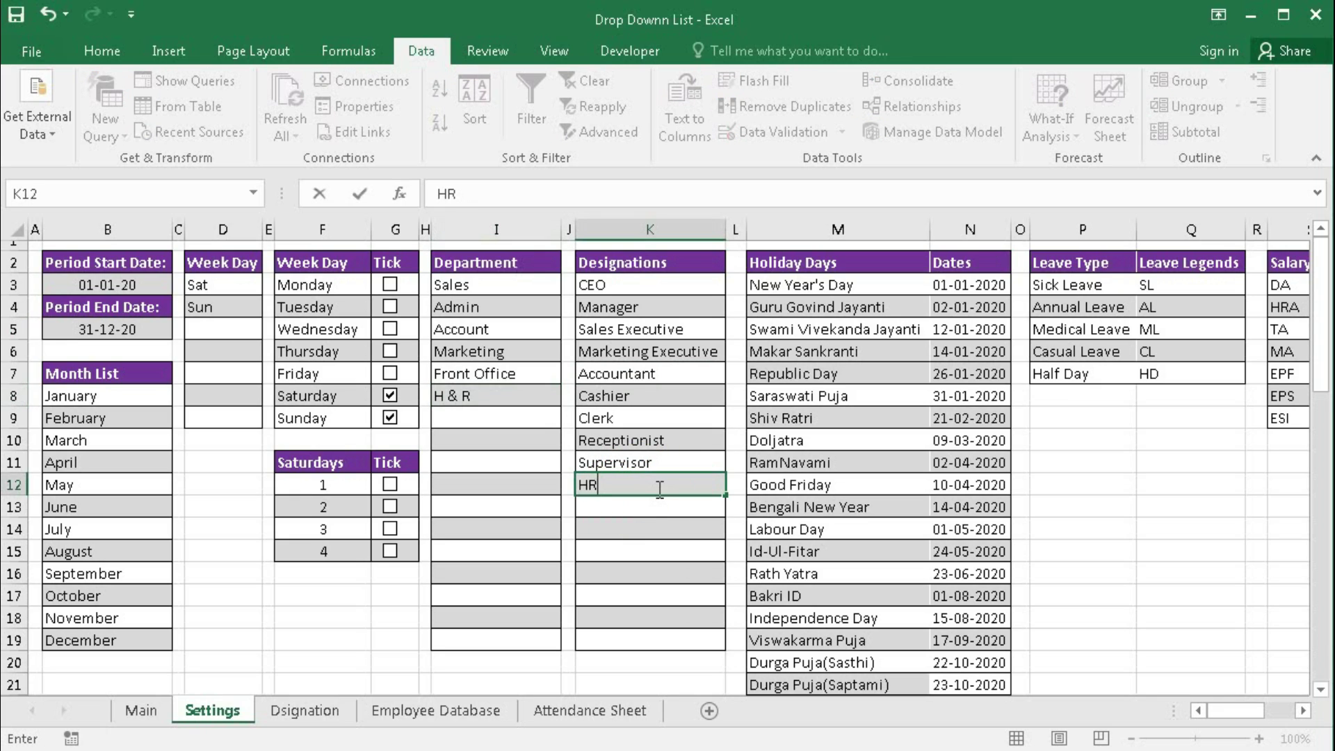
type(" Manager")
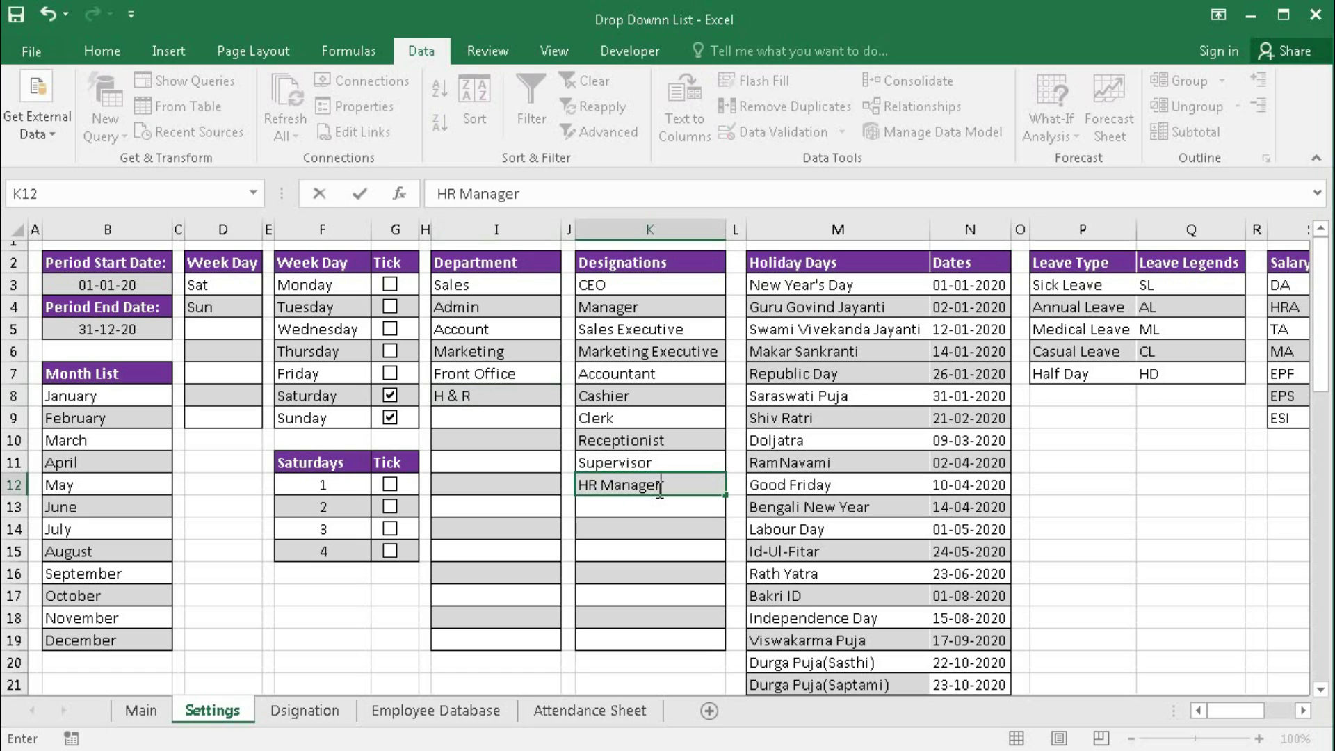
key("Return")
- Check the Department and Designation drop-downs in E5 and F5 of the Employee Database sheet for the newly added entries
left_click(436, 710)
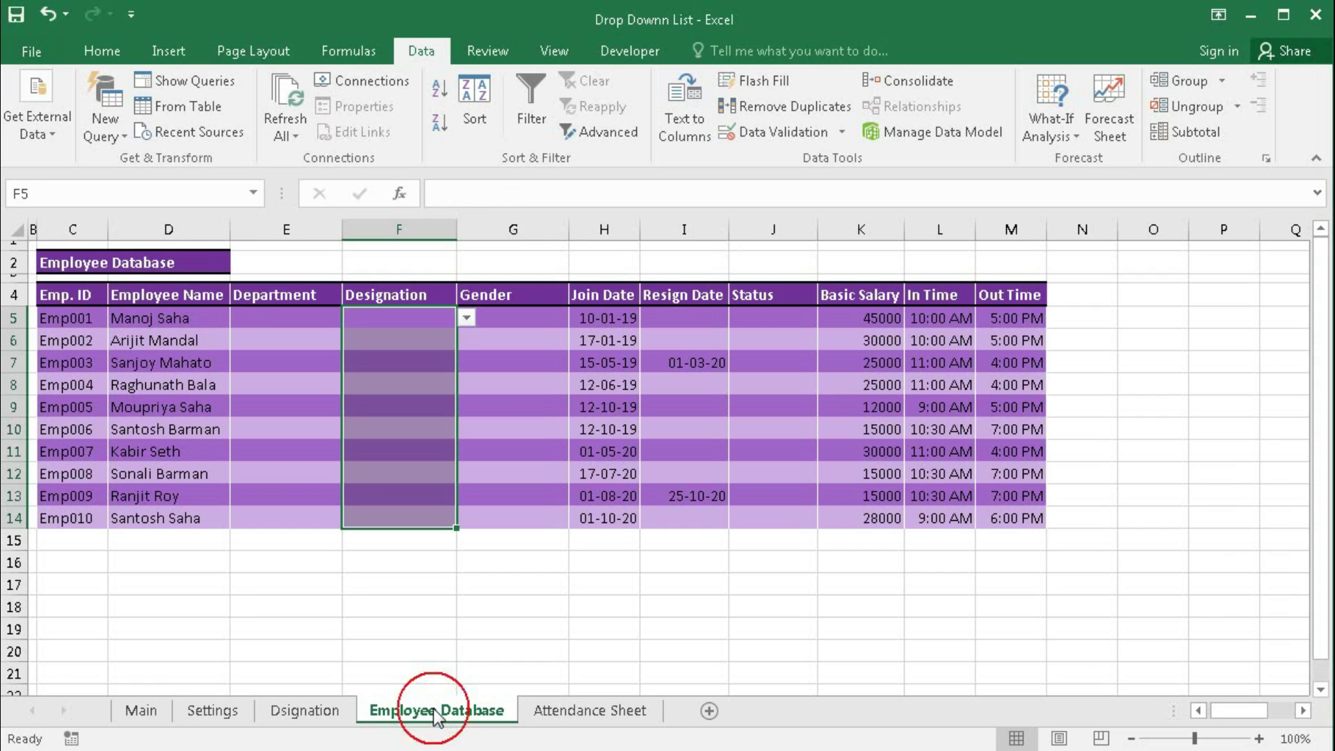
left_click(299, 311)
left_click(352, 317)
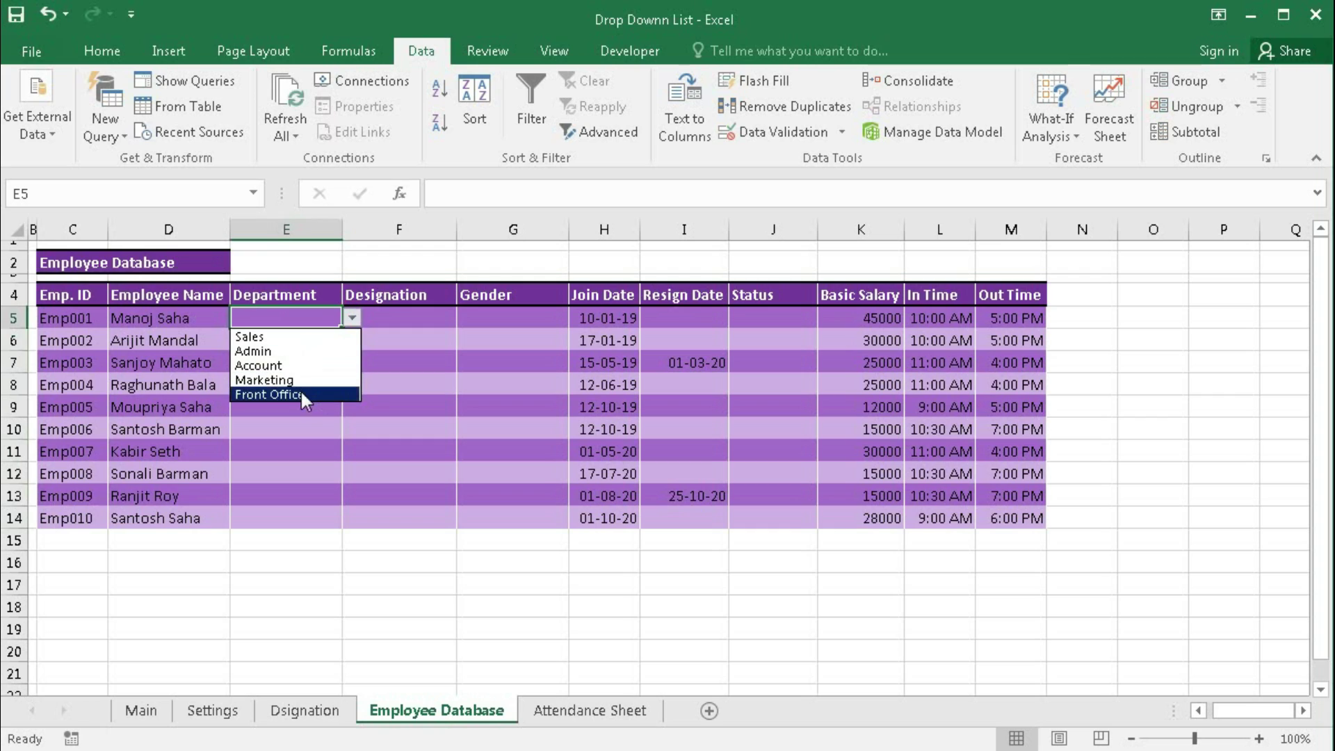
left_click(394, 310)
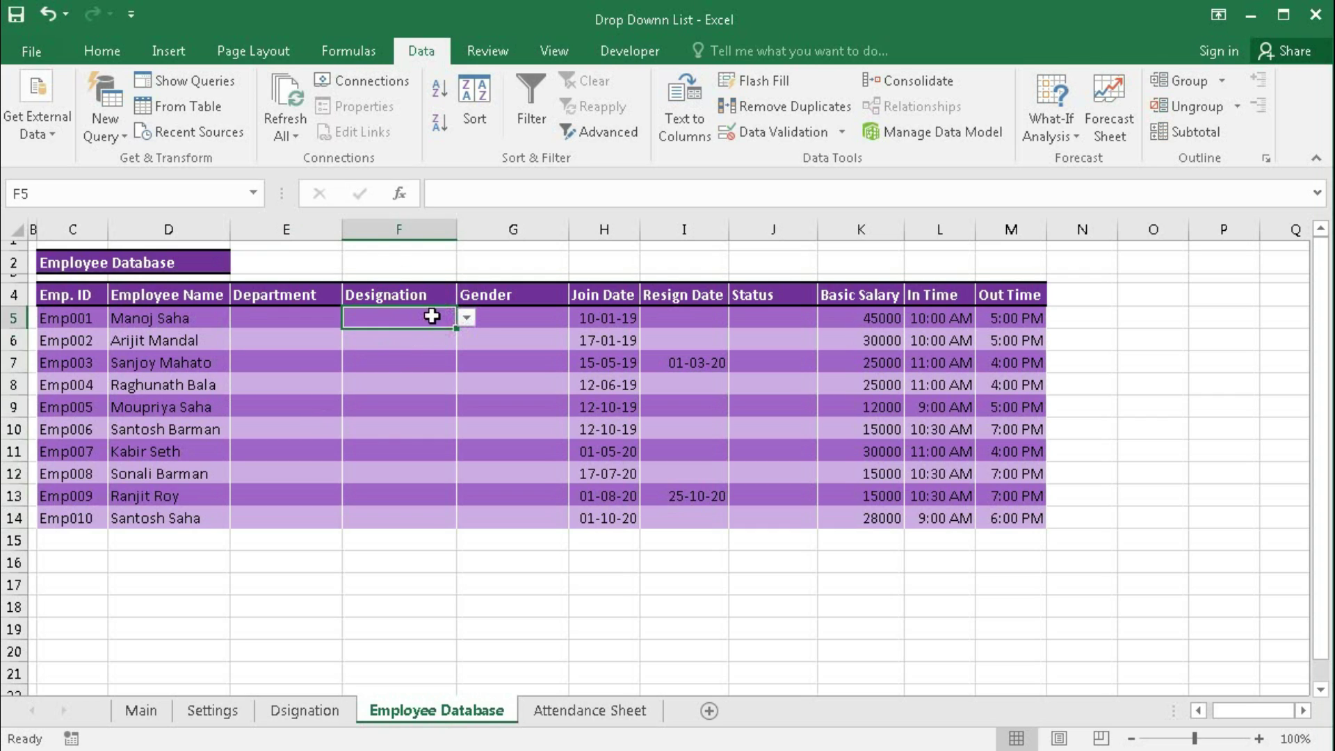
left_click(467, 317)
left_click_drag(469, 359, 459, 419)
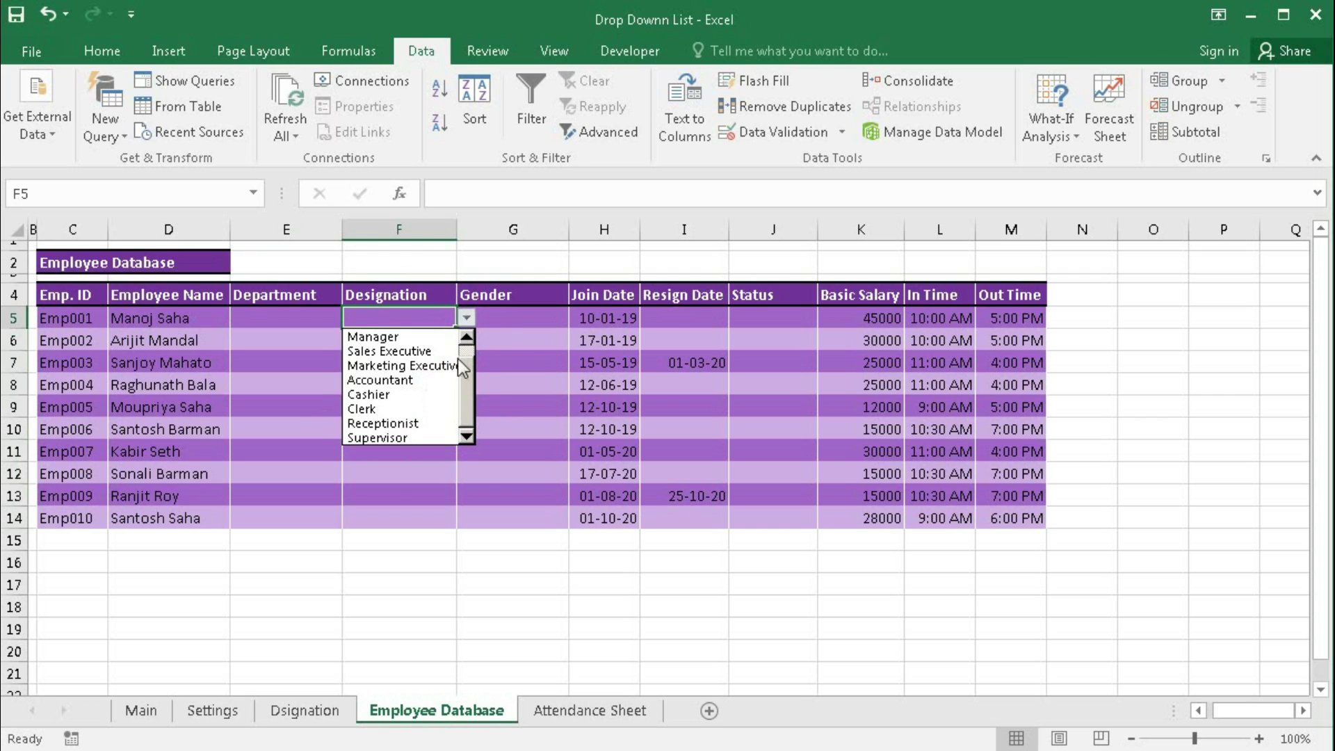
left_click_drag(463, 359, 469, 332)
key("Escape")
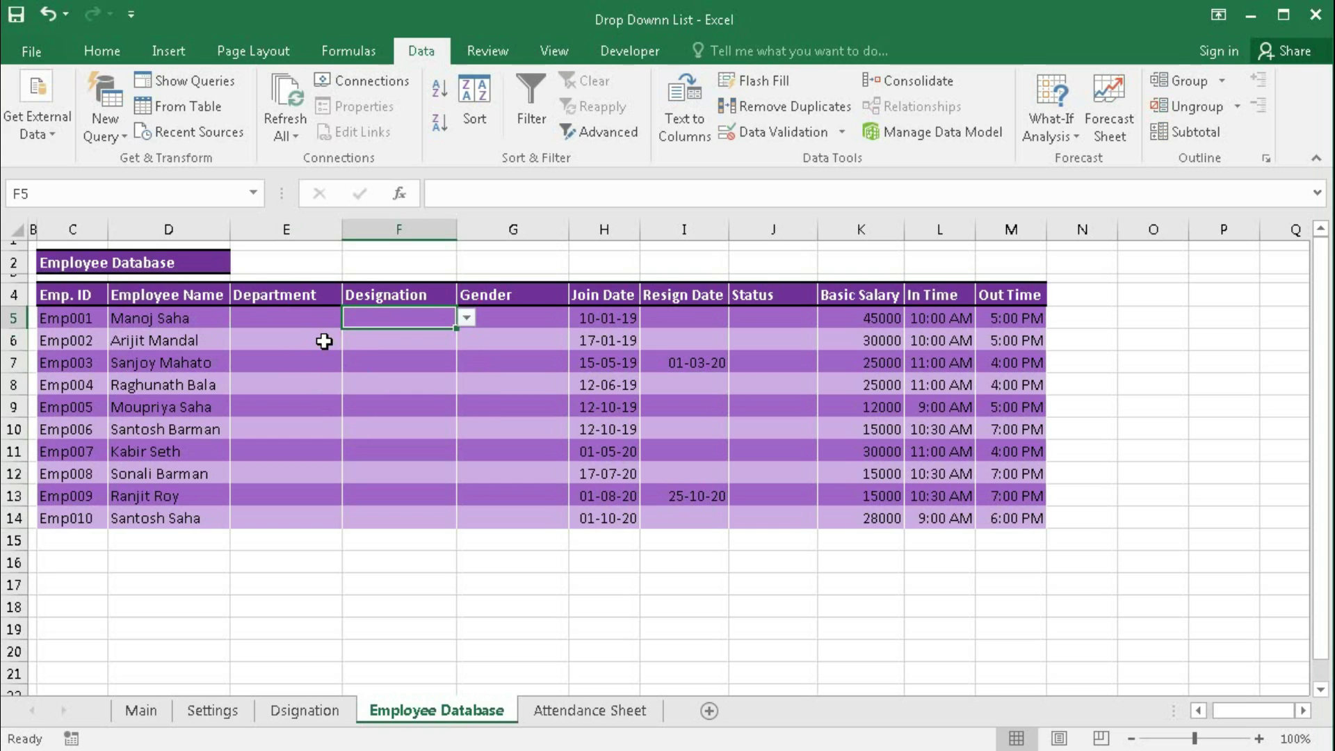
- Extend the list validation source of Department cells E5:E14 to Settings cells I3:I8 and check the drop-down
left_click_drag(283, 318, 275, 509)
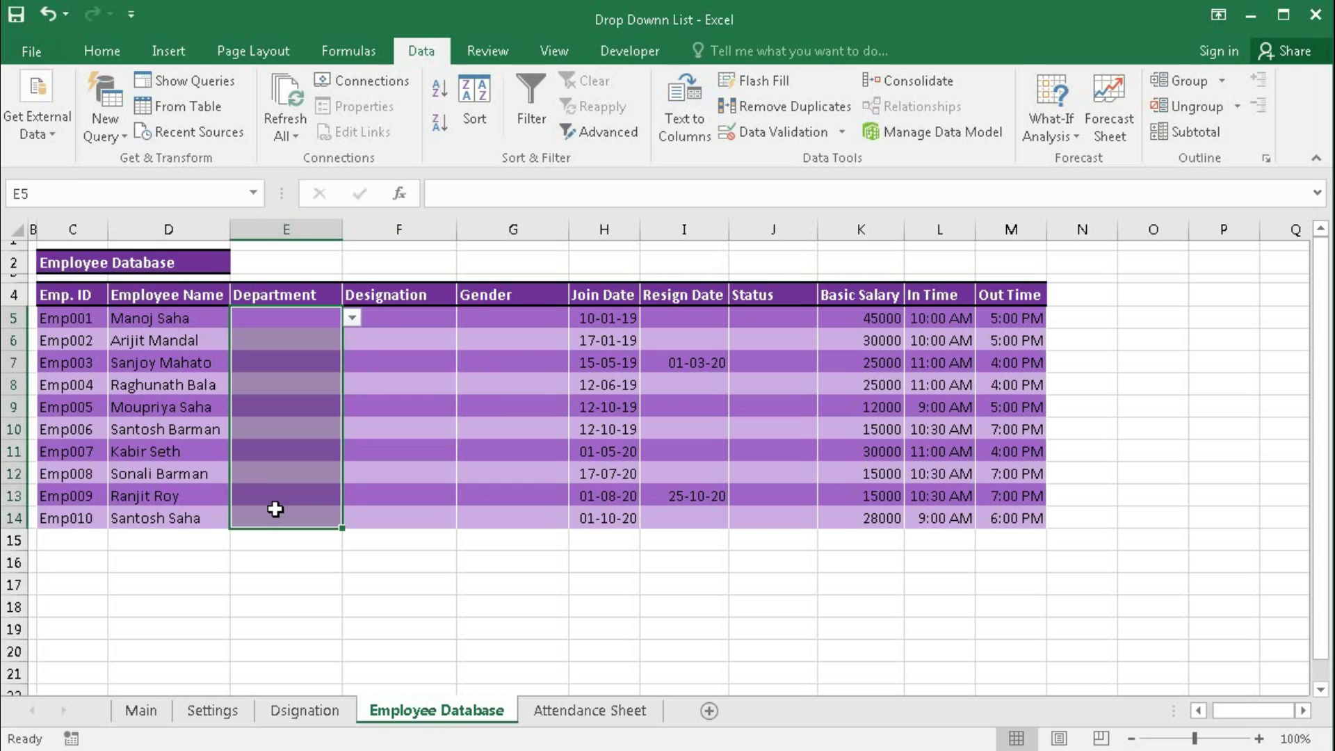
left_click(769, 139)
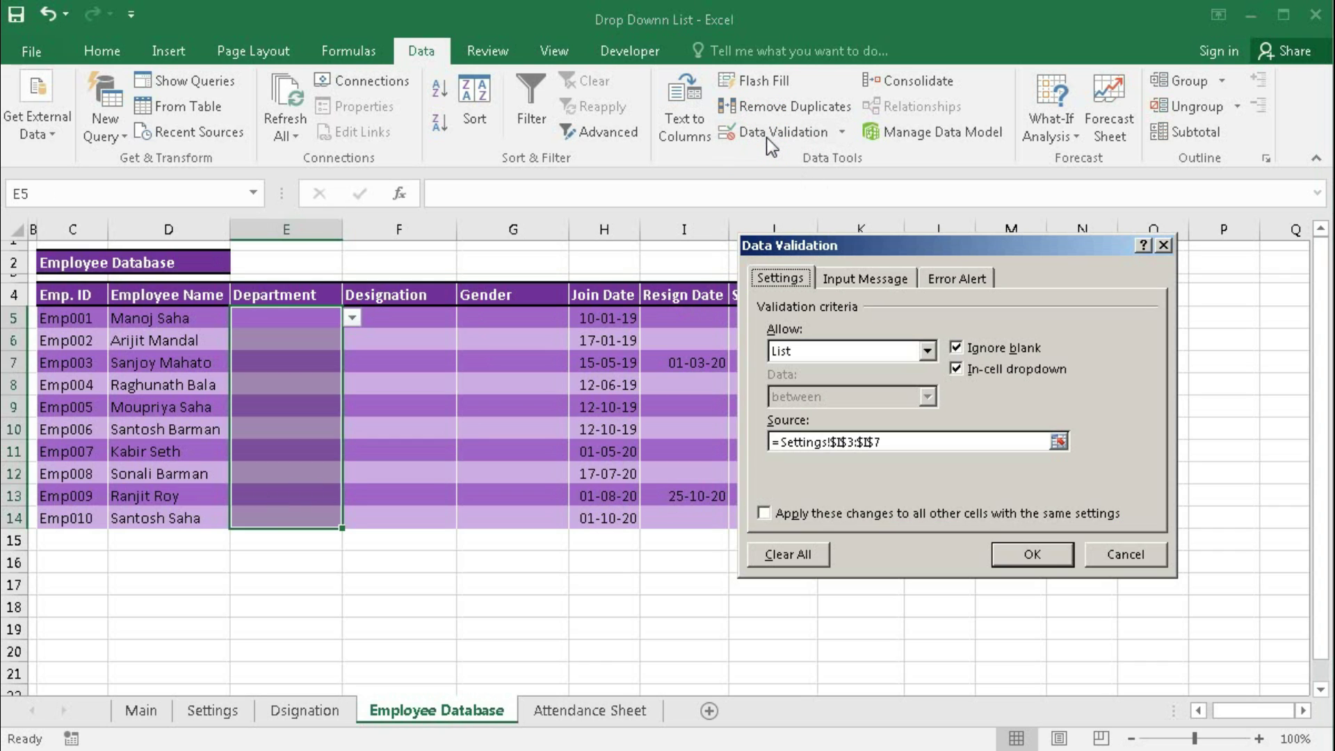
left_click(849, 449)
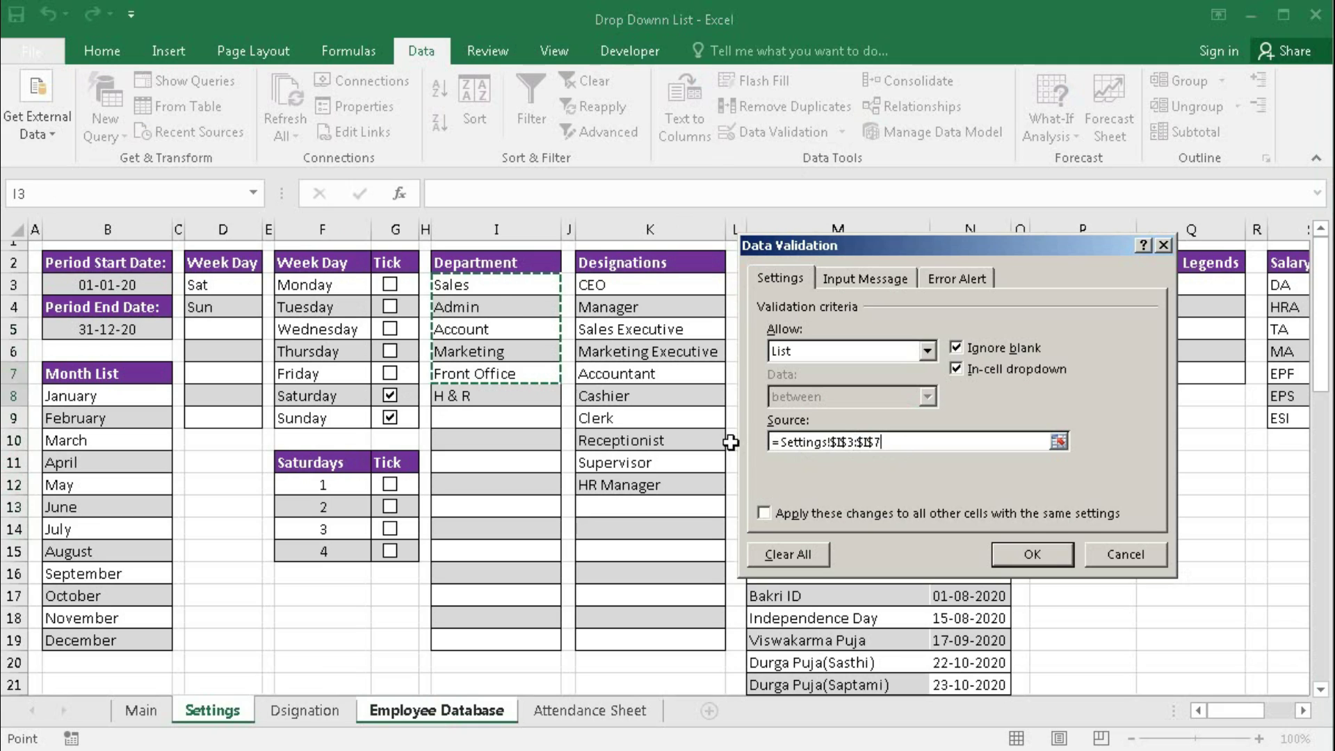
left_click(894, 444)
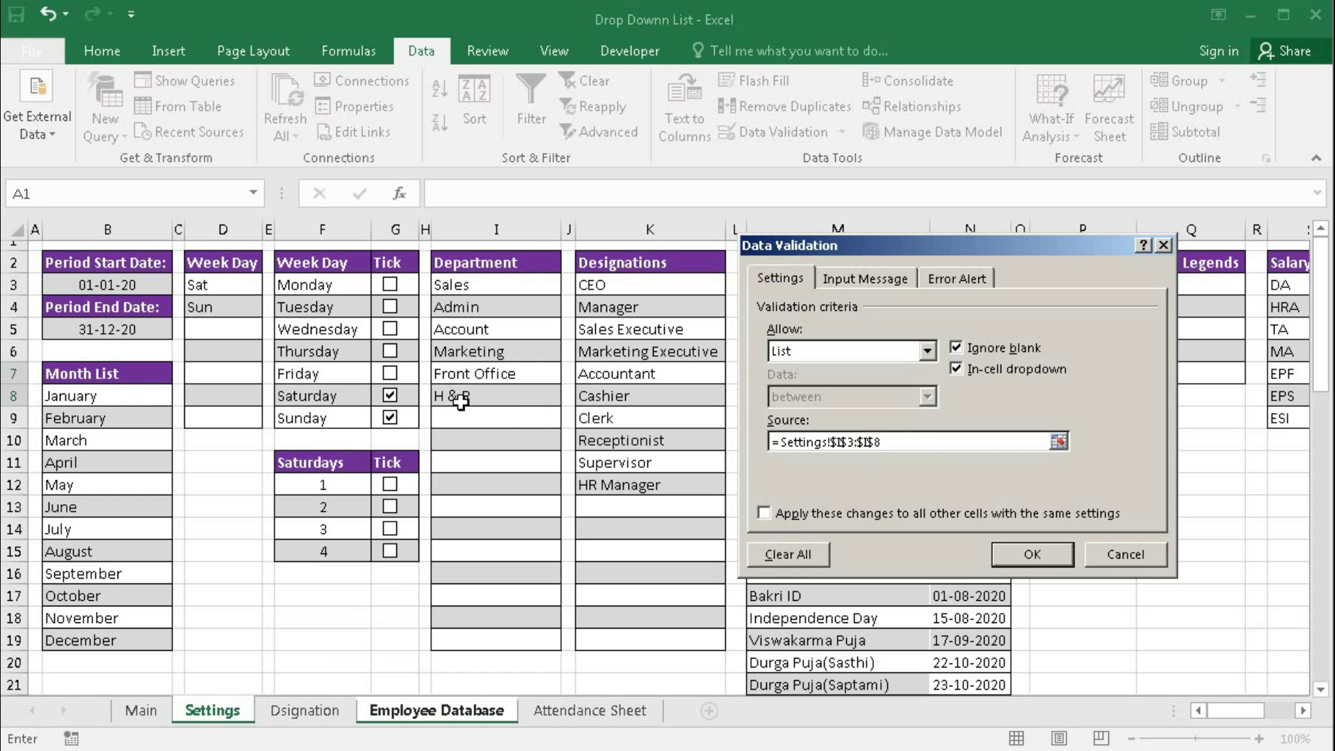
left_click(1032, 554)
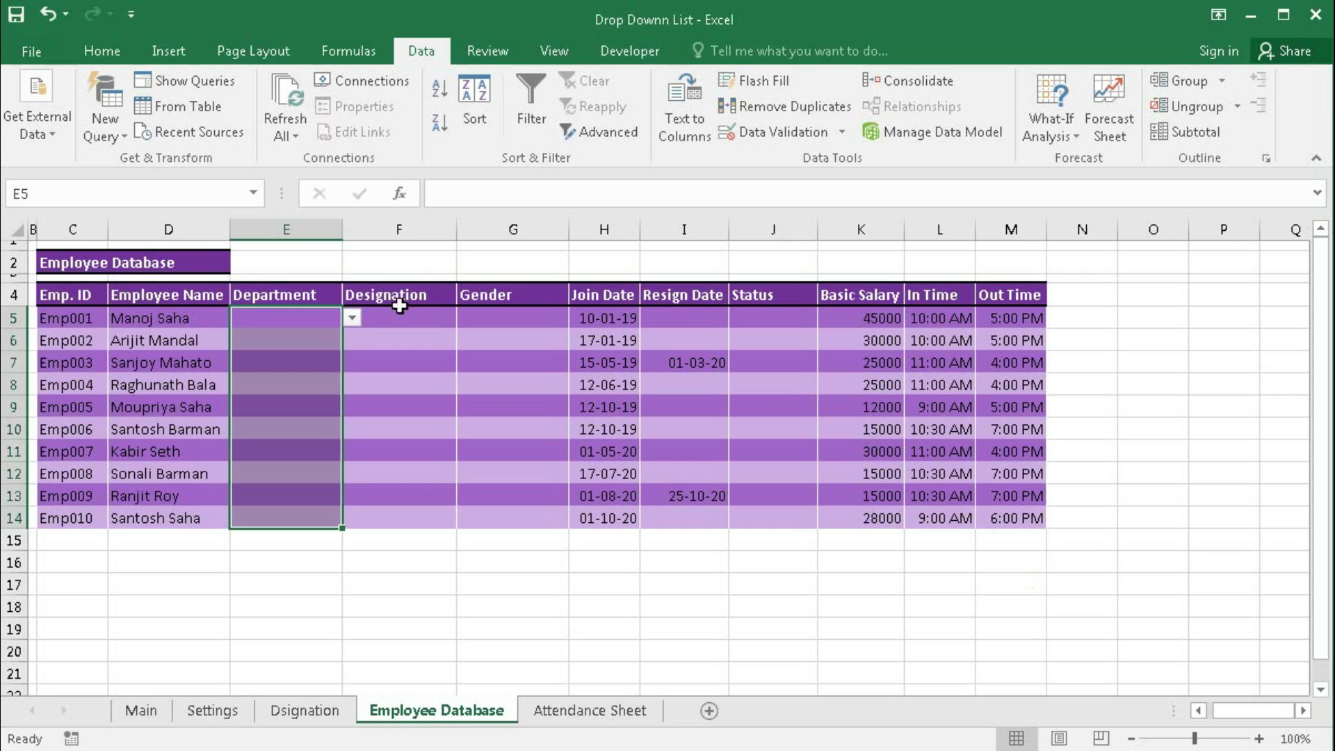
left_click(353, 318)
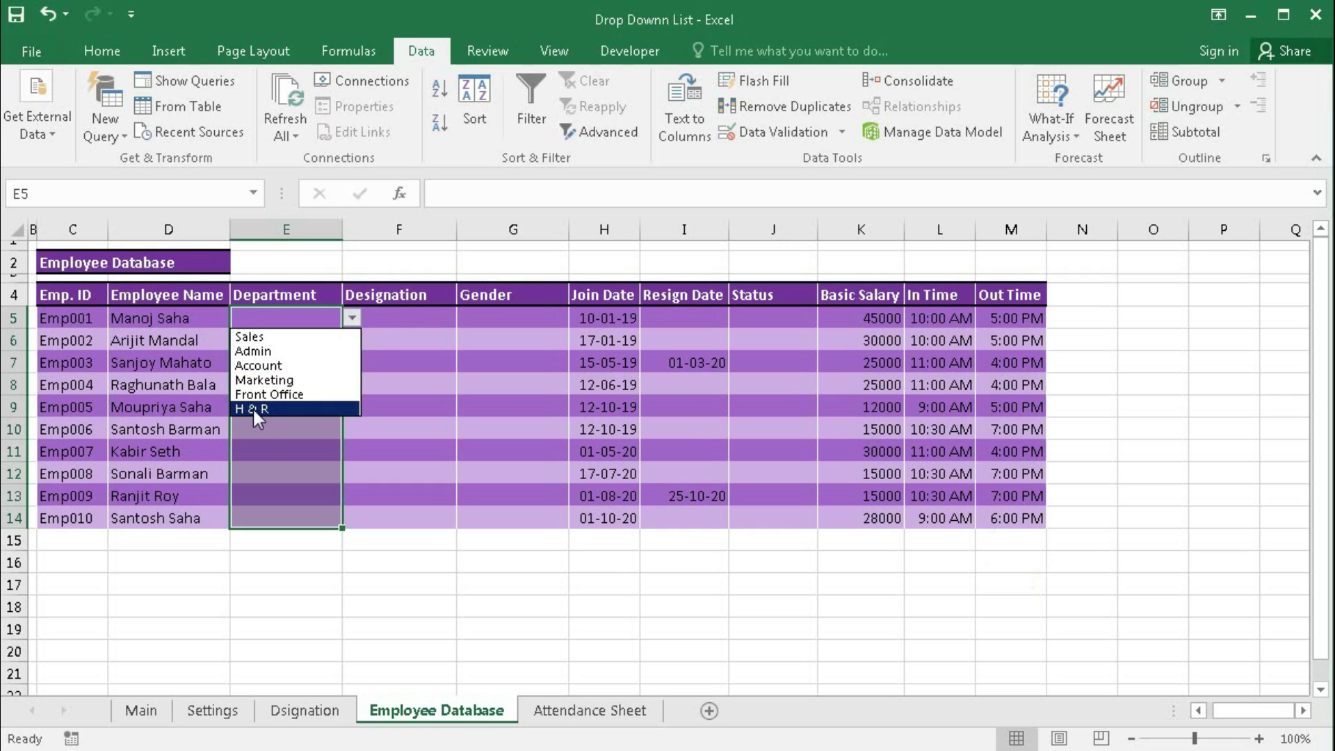
- Inspect the data validation source of Designation cell F5 and leave the settings without saving changes
left_click(401, 322)
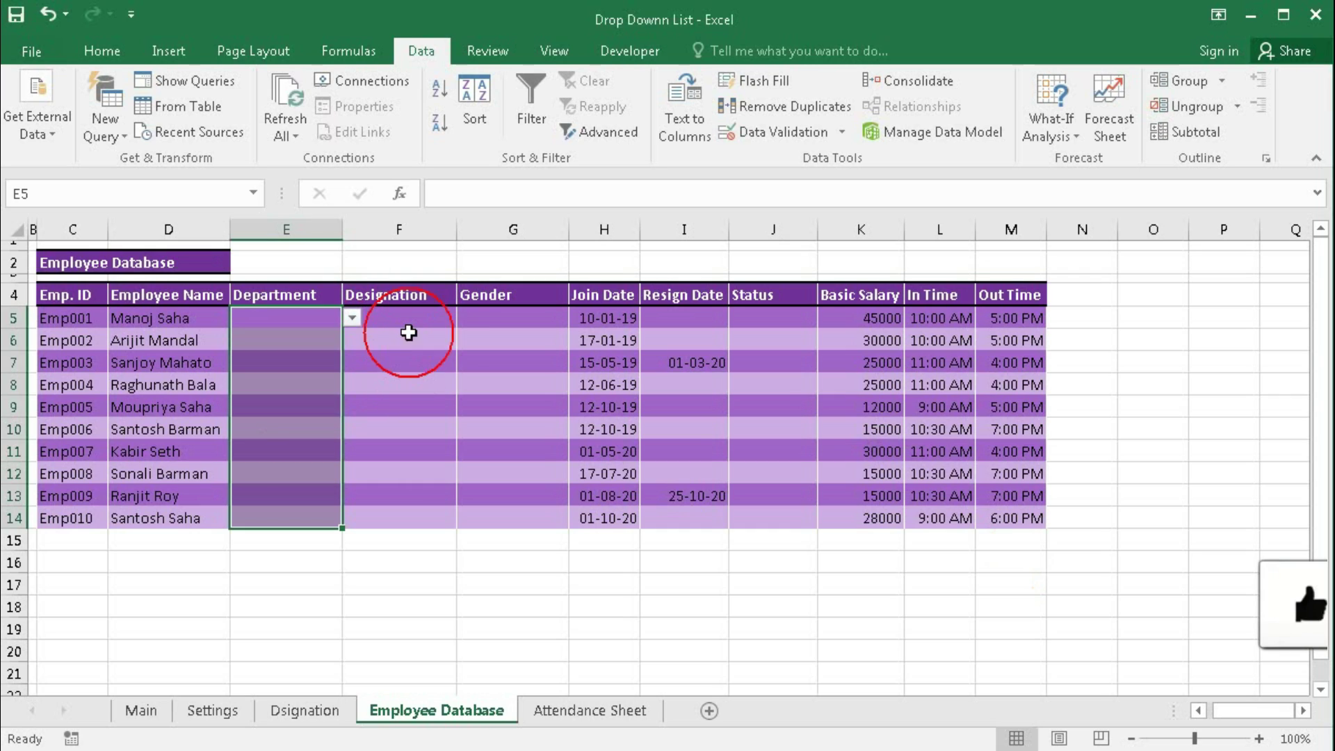
left_click(786, 130)
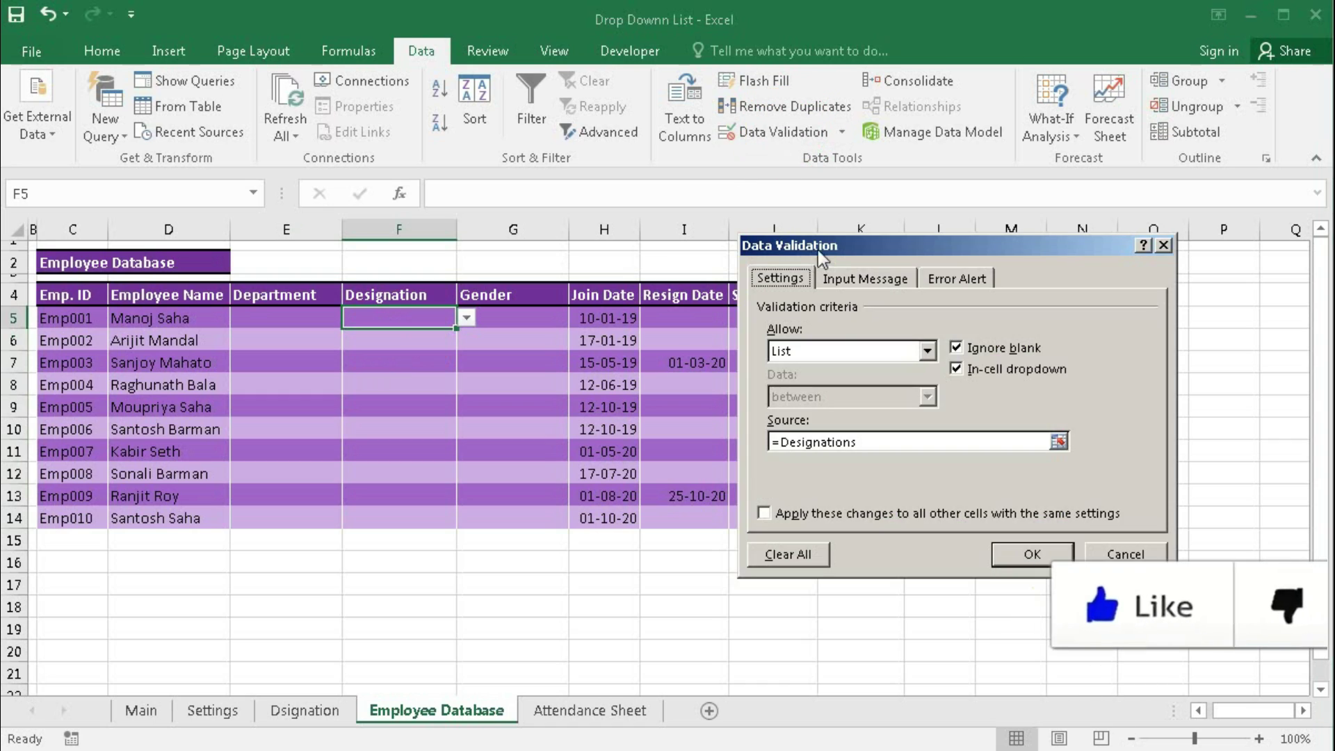
left_click(810, 441)
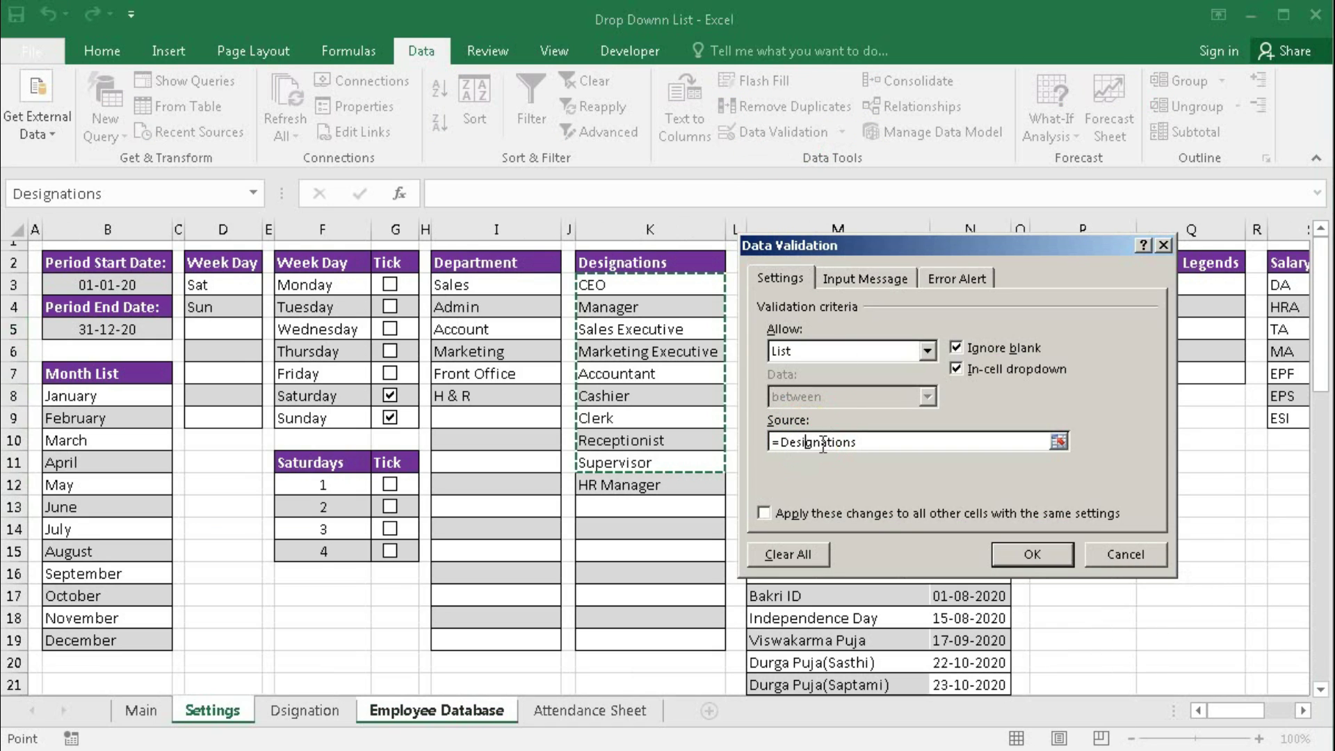
left_click(782, 443)
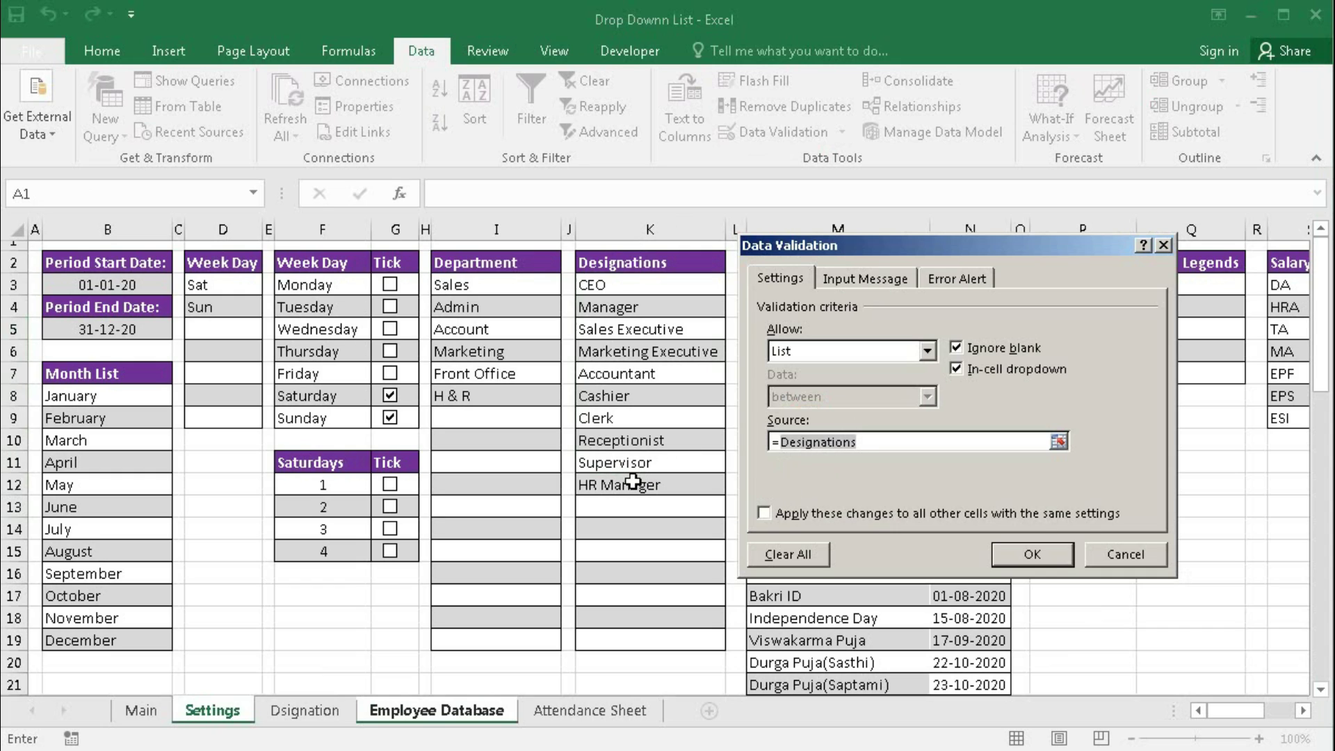
left_click(1134, 555)
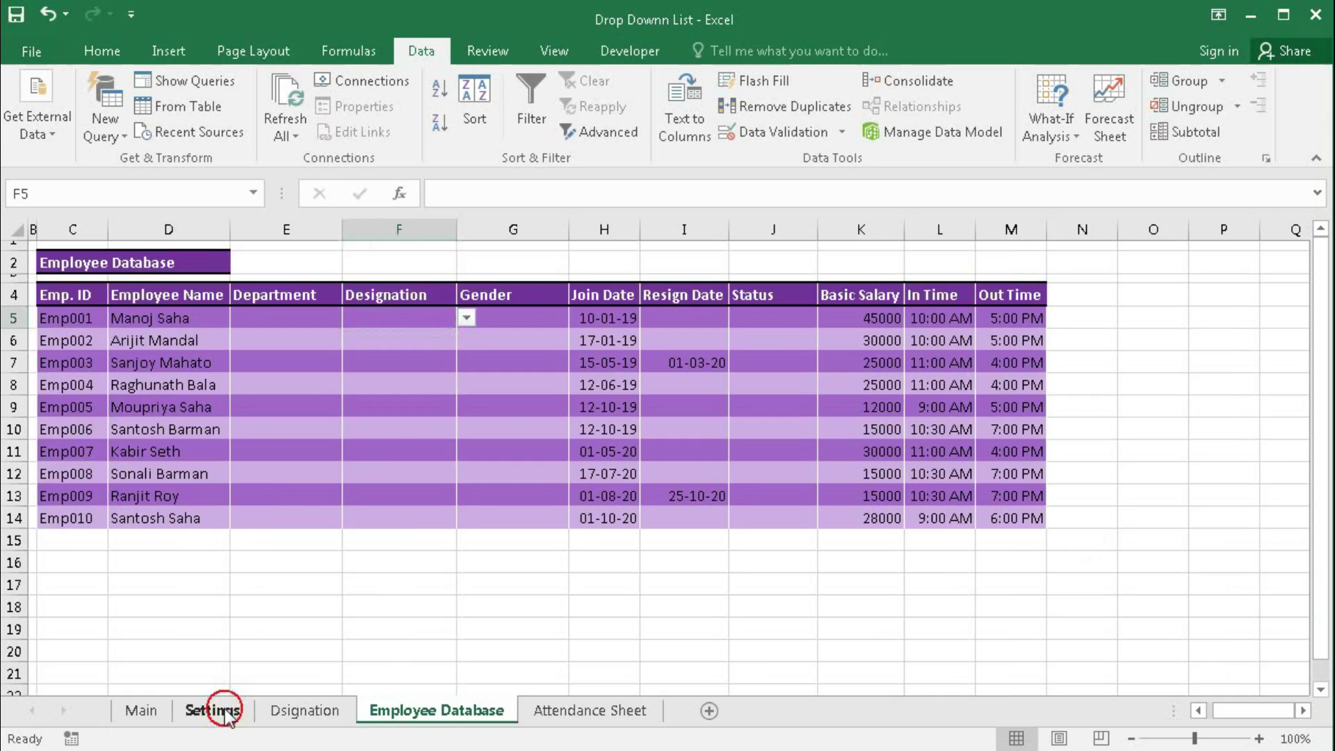
- On the Settings sheet, select the Designations named range to examine which cells it covers
left_click(212, 710)
left_click(253, 192)
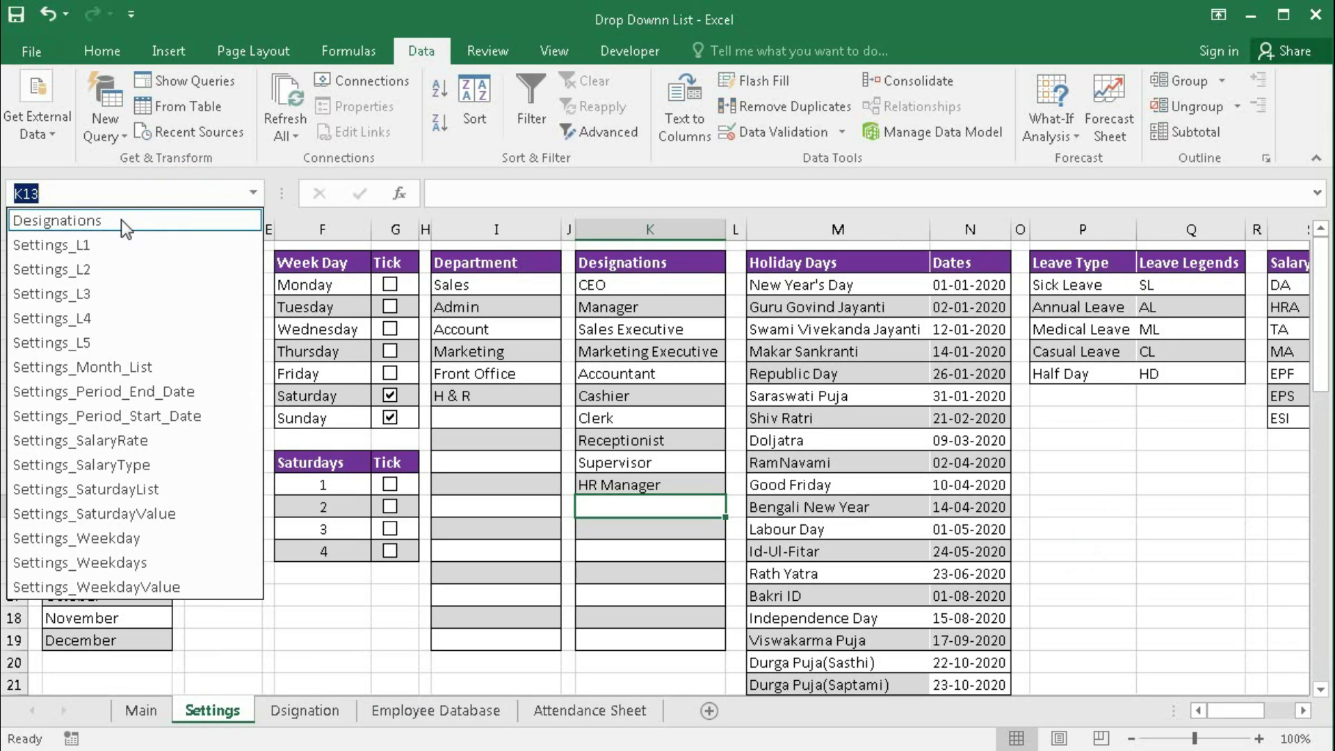
left_click(119, 224)
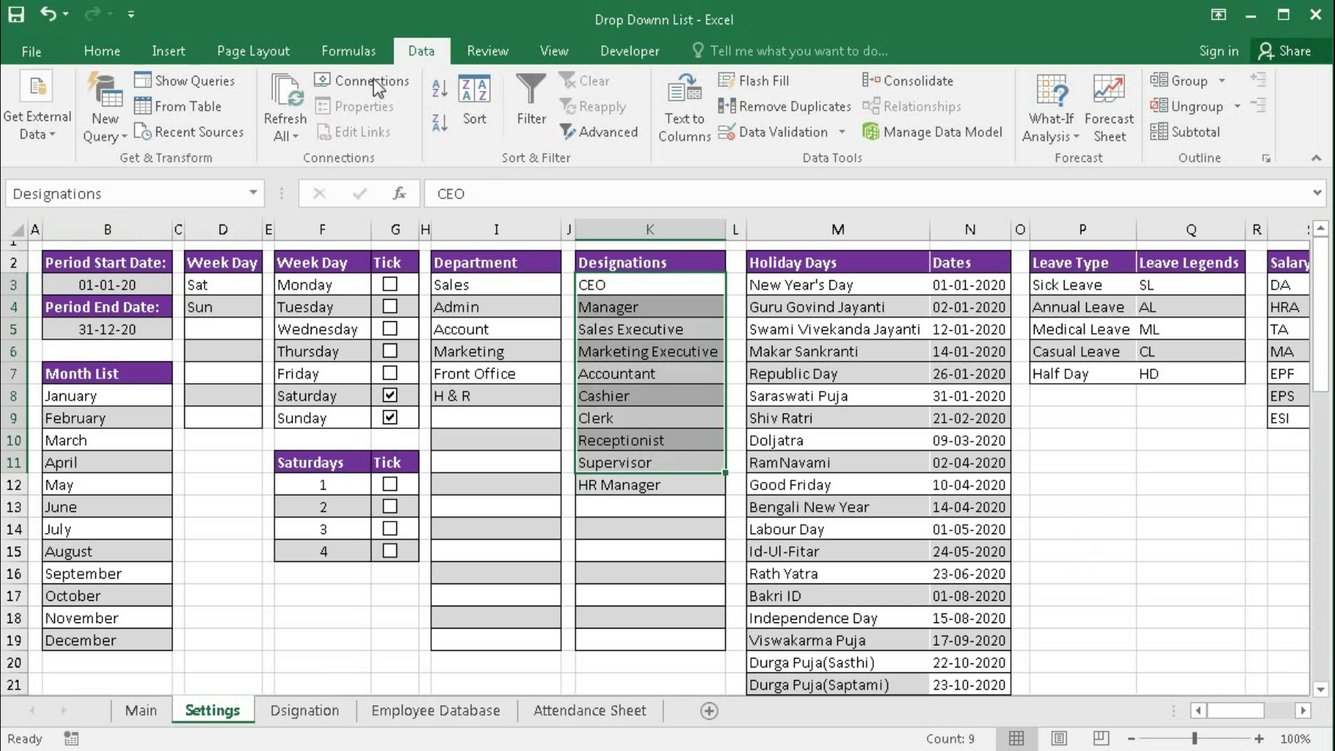
- In the Name Manager, extend the Designations name to refer to Settings cells K3:K12
left_click(348, 48)
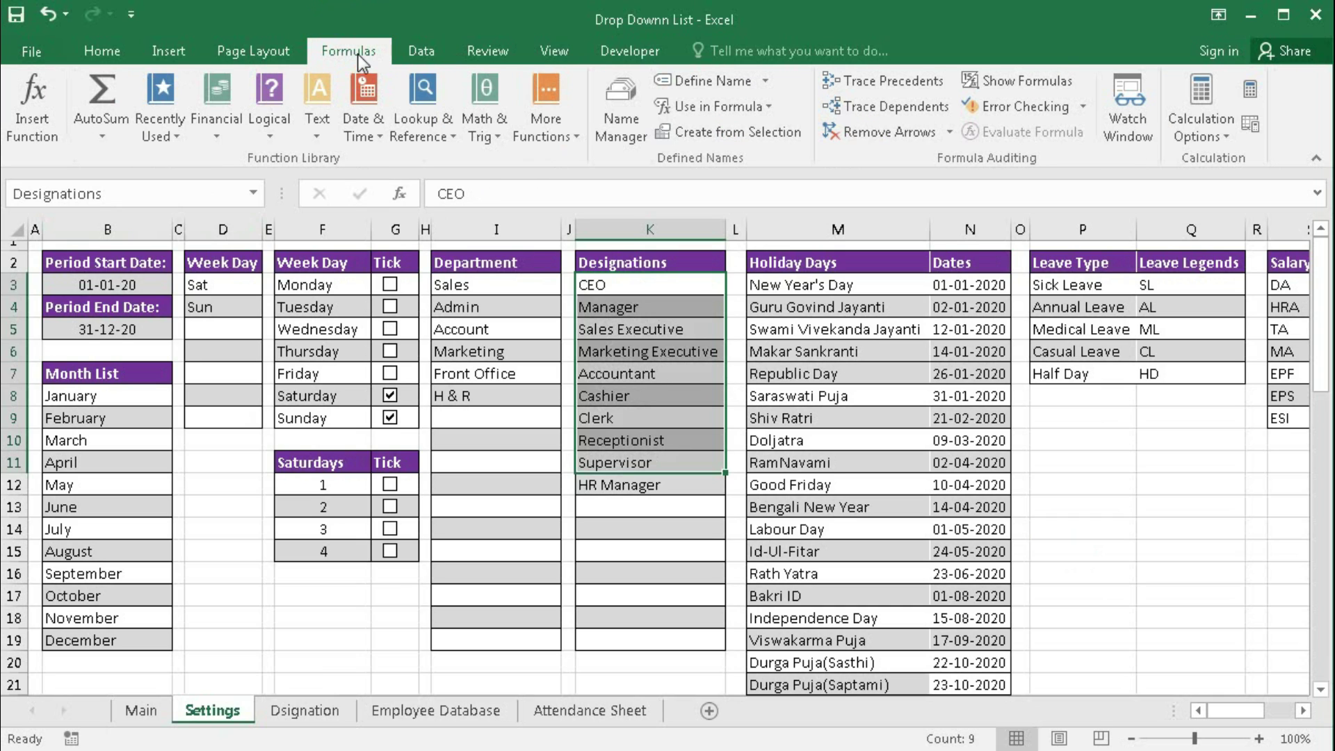
left_click(628, 104)
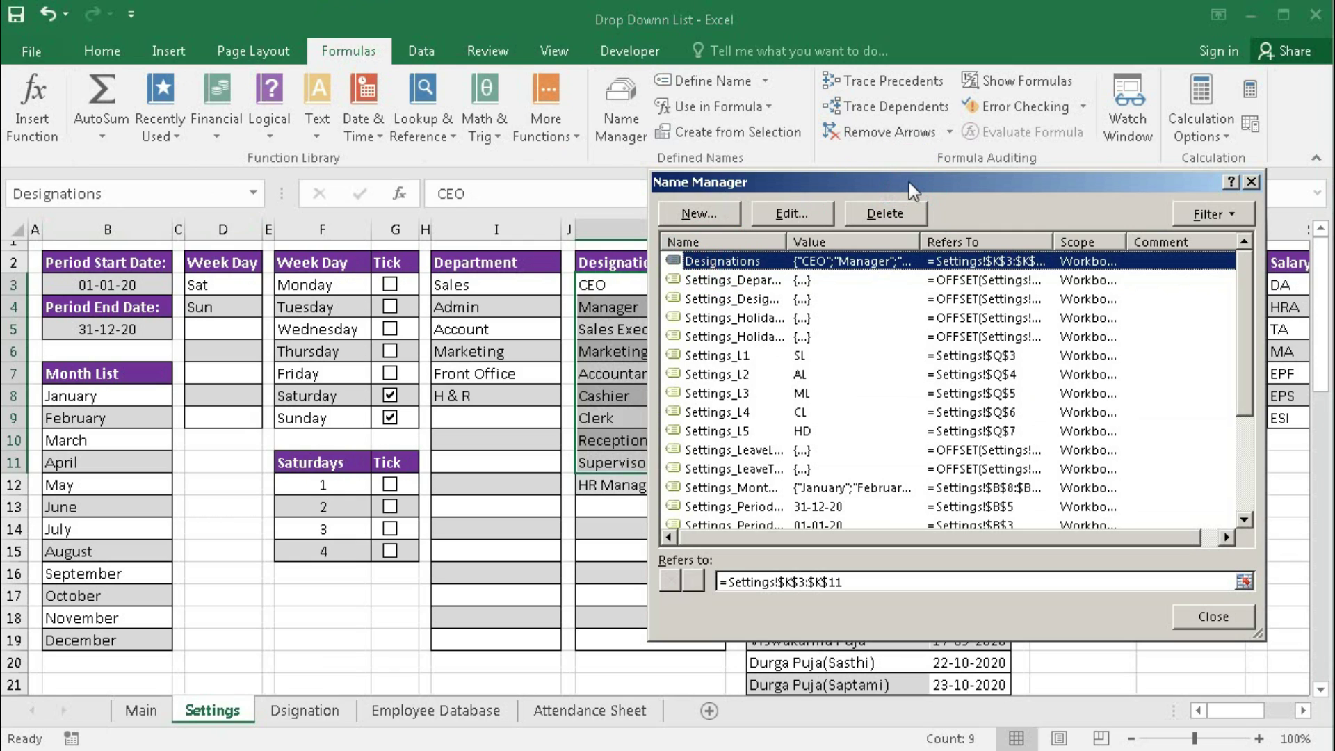
left_click_drag(871, 181, 939, 179)
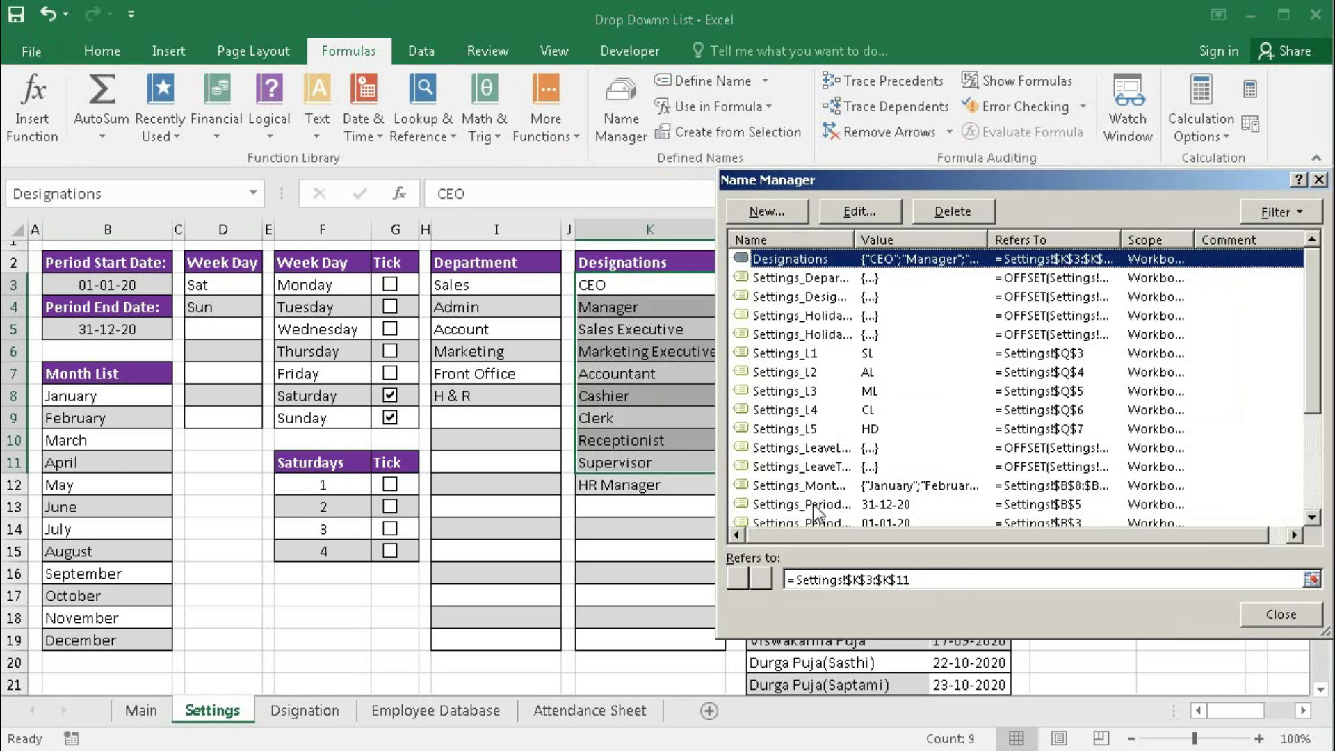
left_click(924, 579)
key("BackSpace")
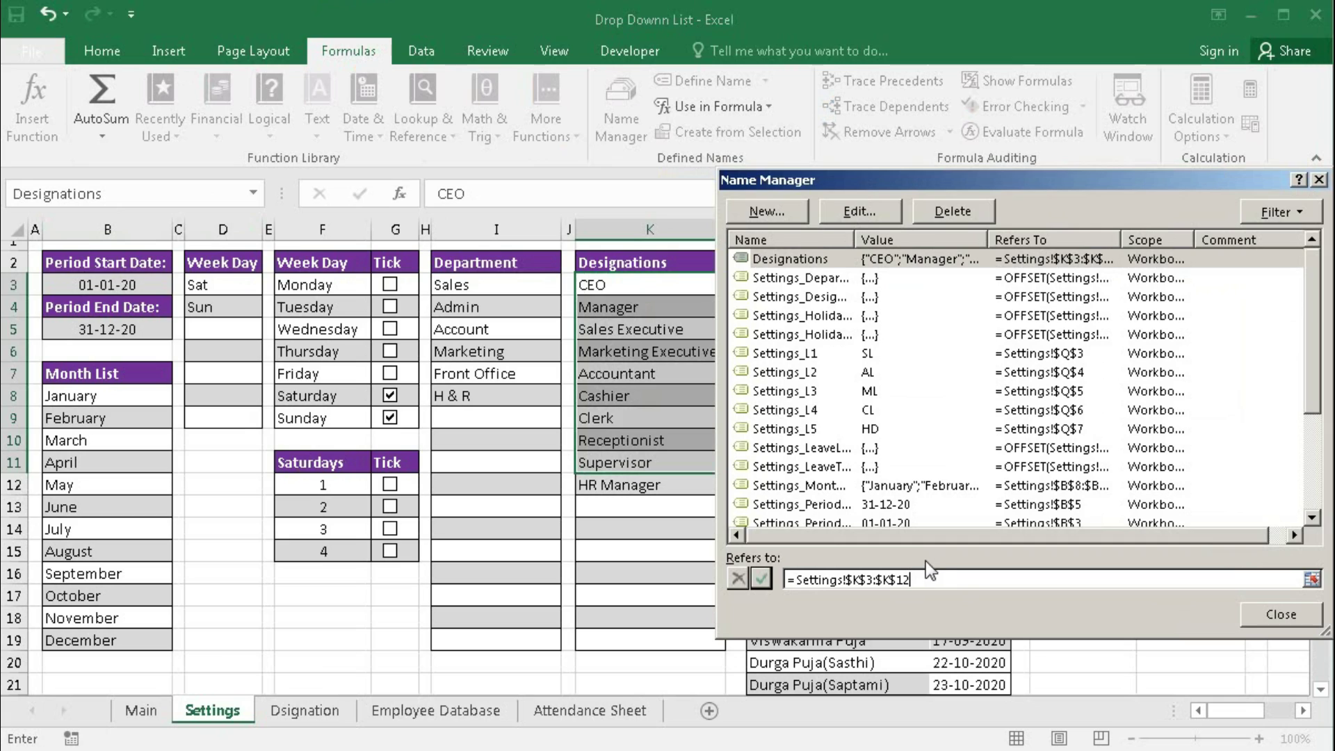
left_click(760, 580)
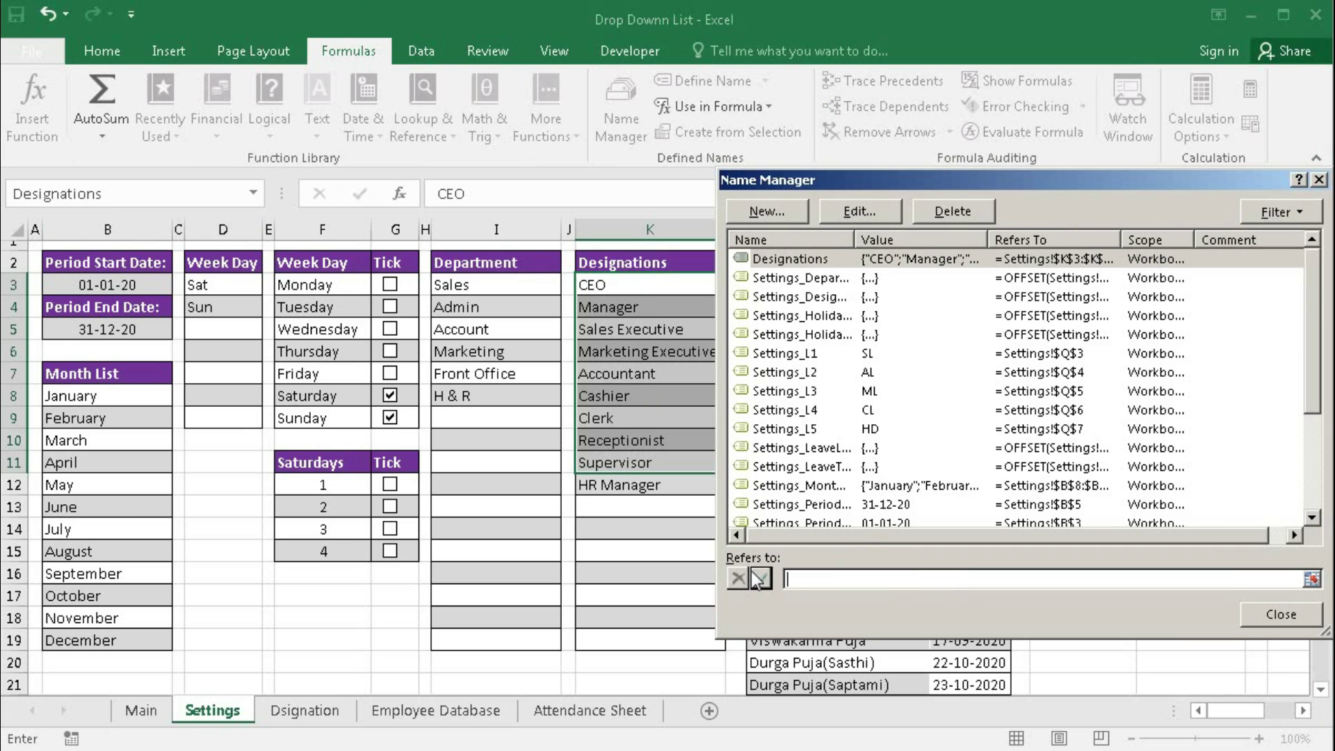
left_click_drag(612, 286, 609, 481)
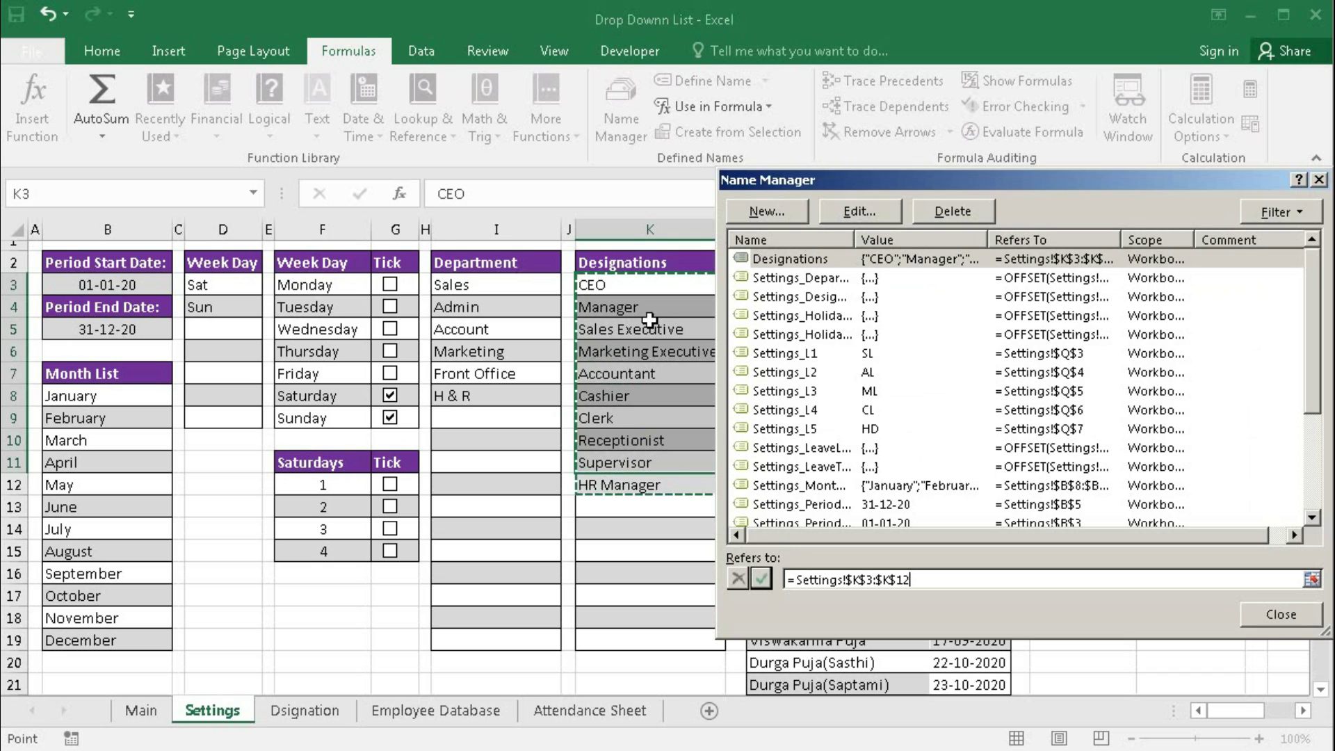
left_click(763, 579)
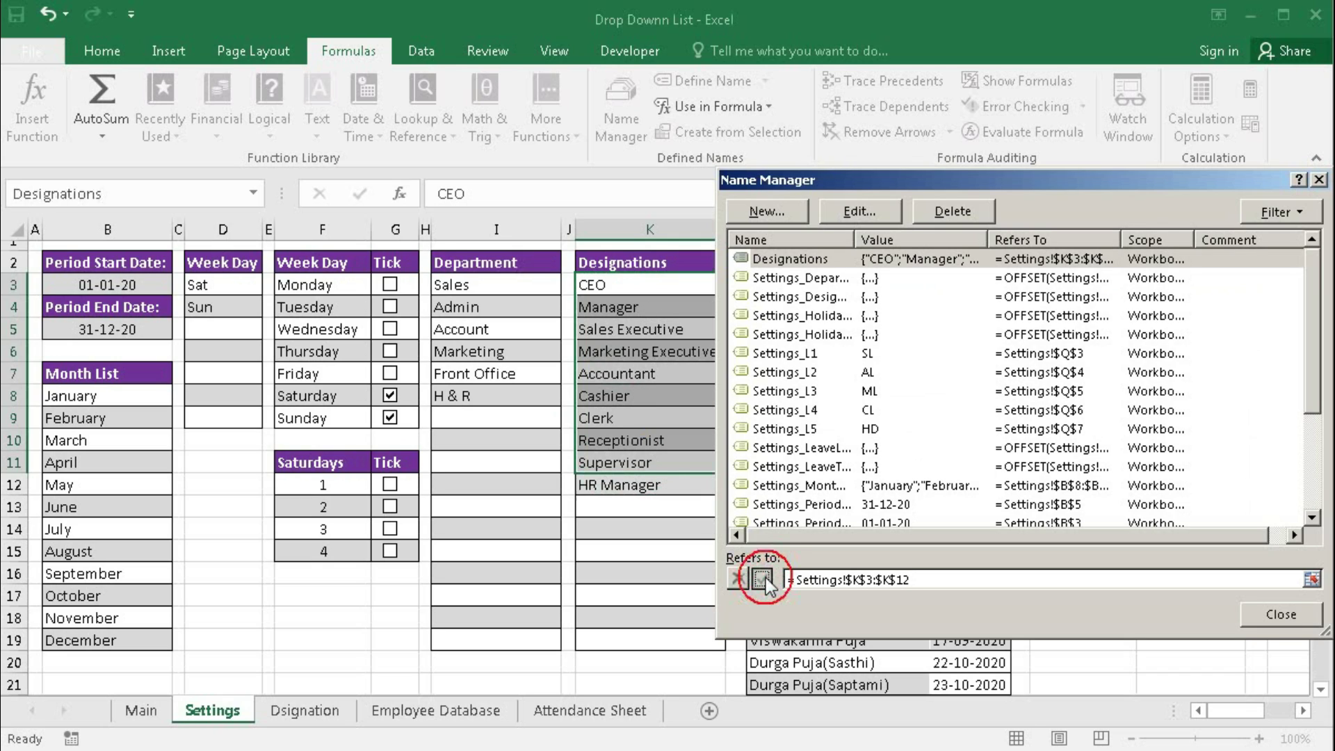
left_click(1252, 615)
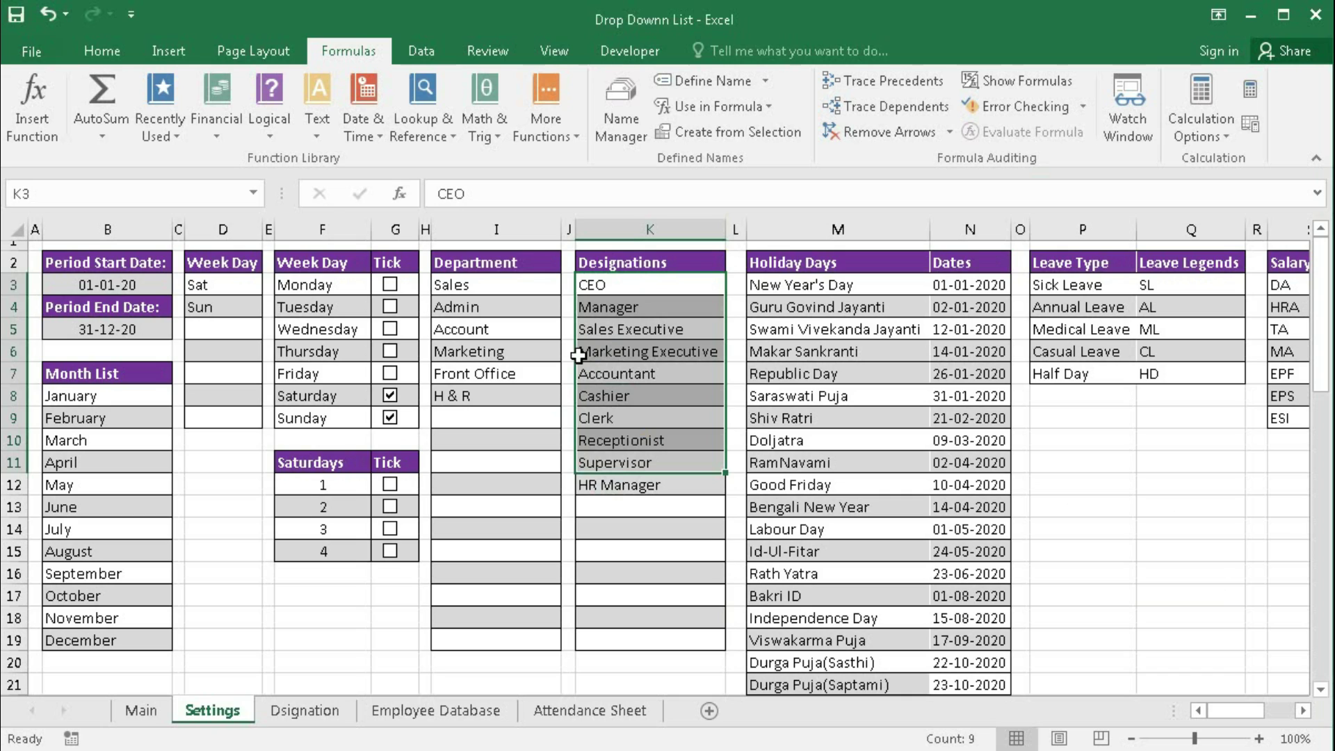
- On the Employee Database sheet, check the Designation drop-down in F5 and the Department drop-down in E5 for the added entries
left_click(430, 712)
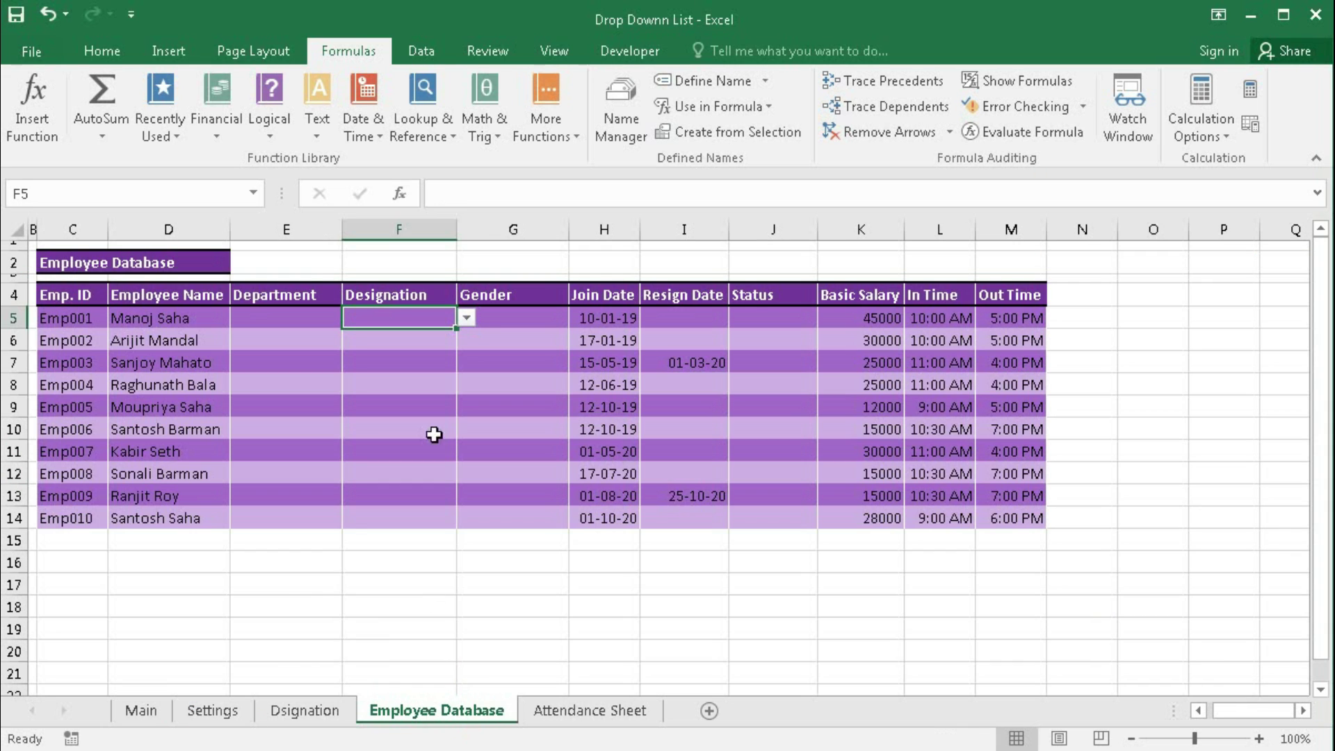
left_click(470, 318)
left_click(427, 325)
left_click(466, 318)
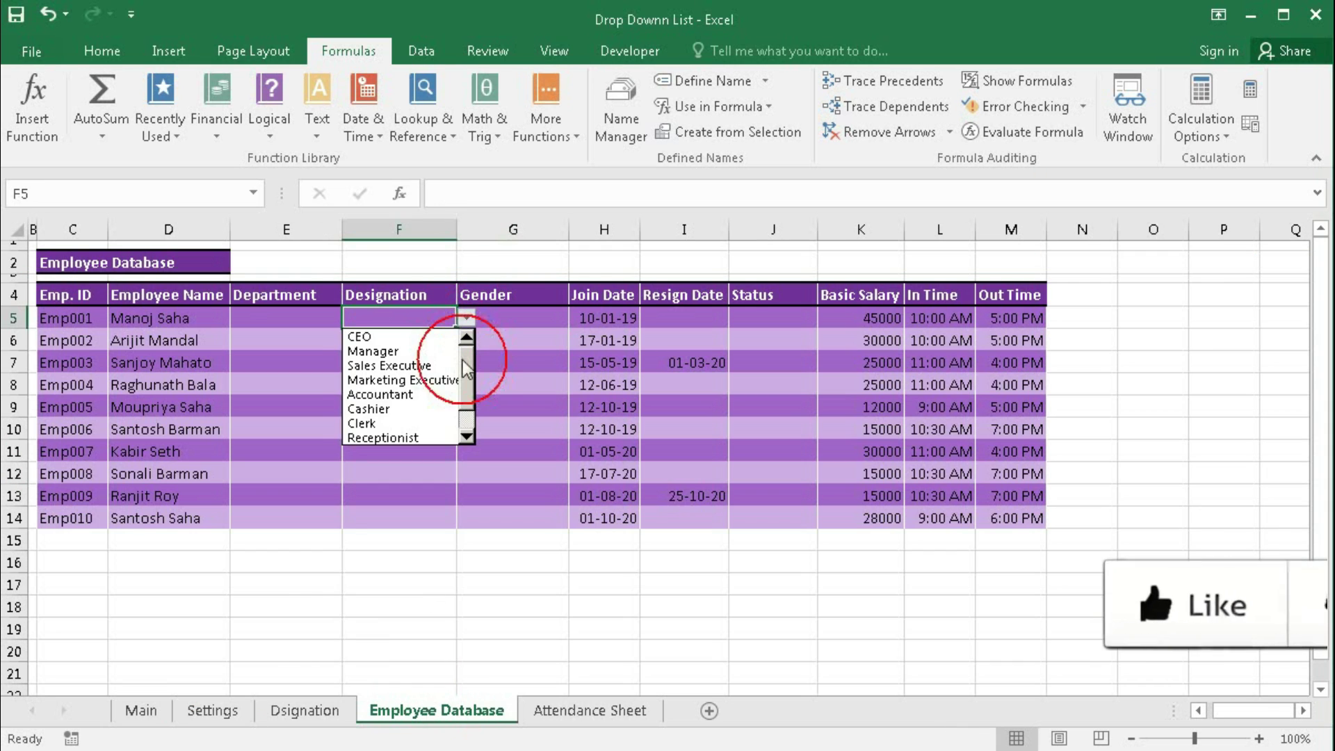
scroll(459, 415, "down", 1)
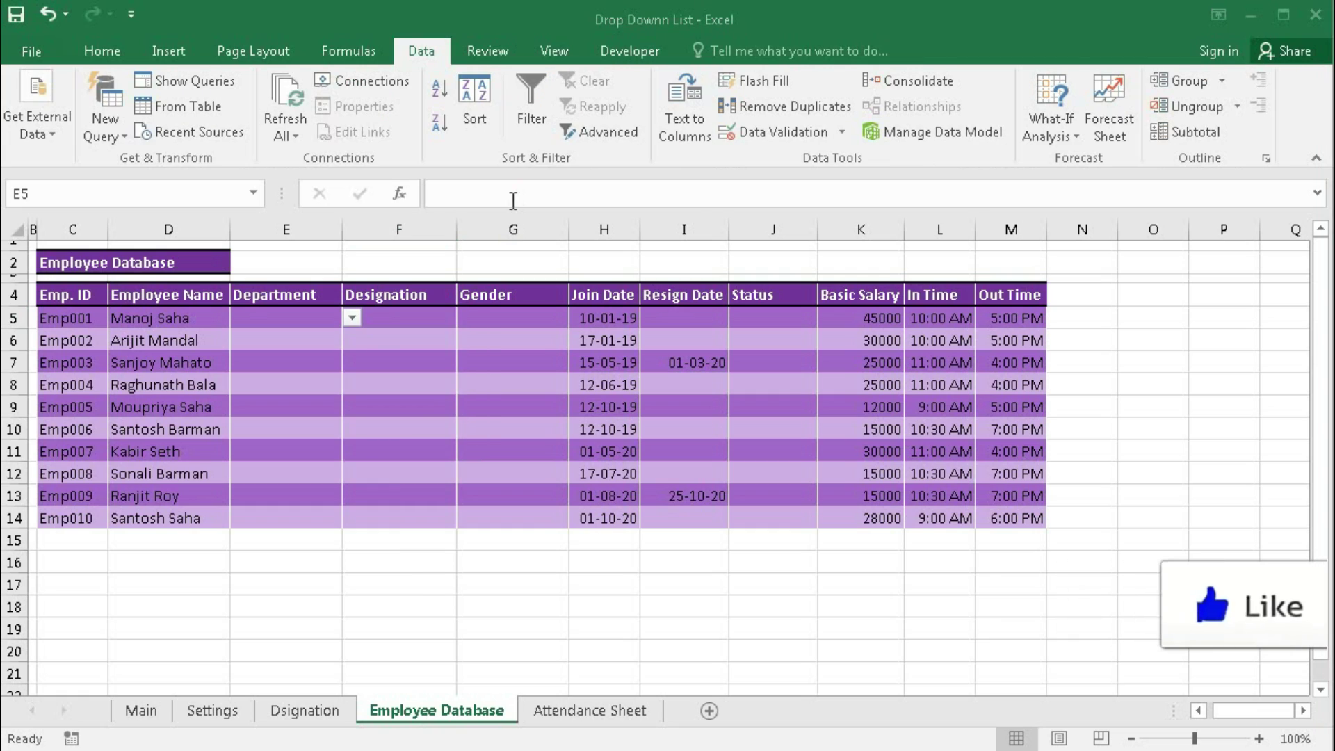
left_click(353, 320)
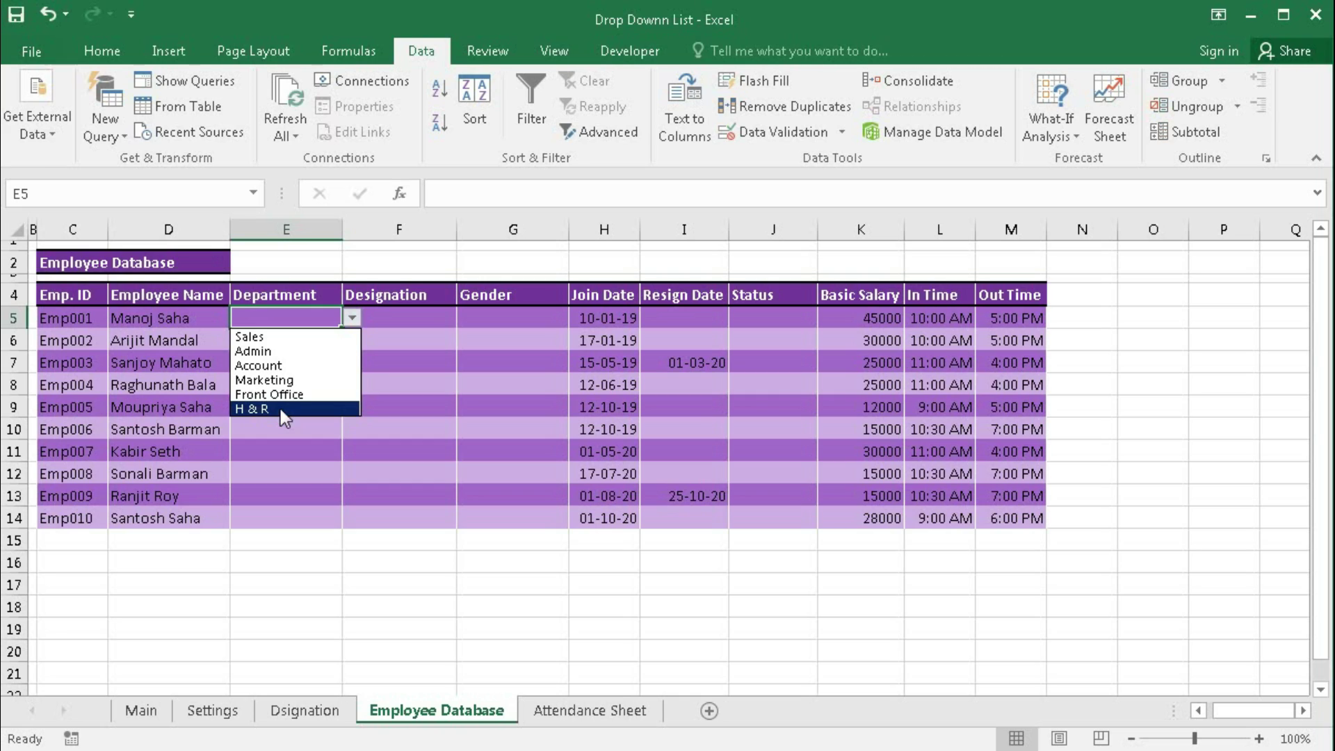
left_click(327, 493)
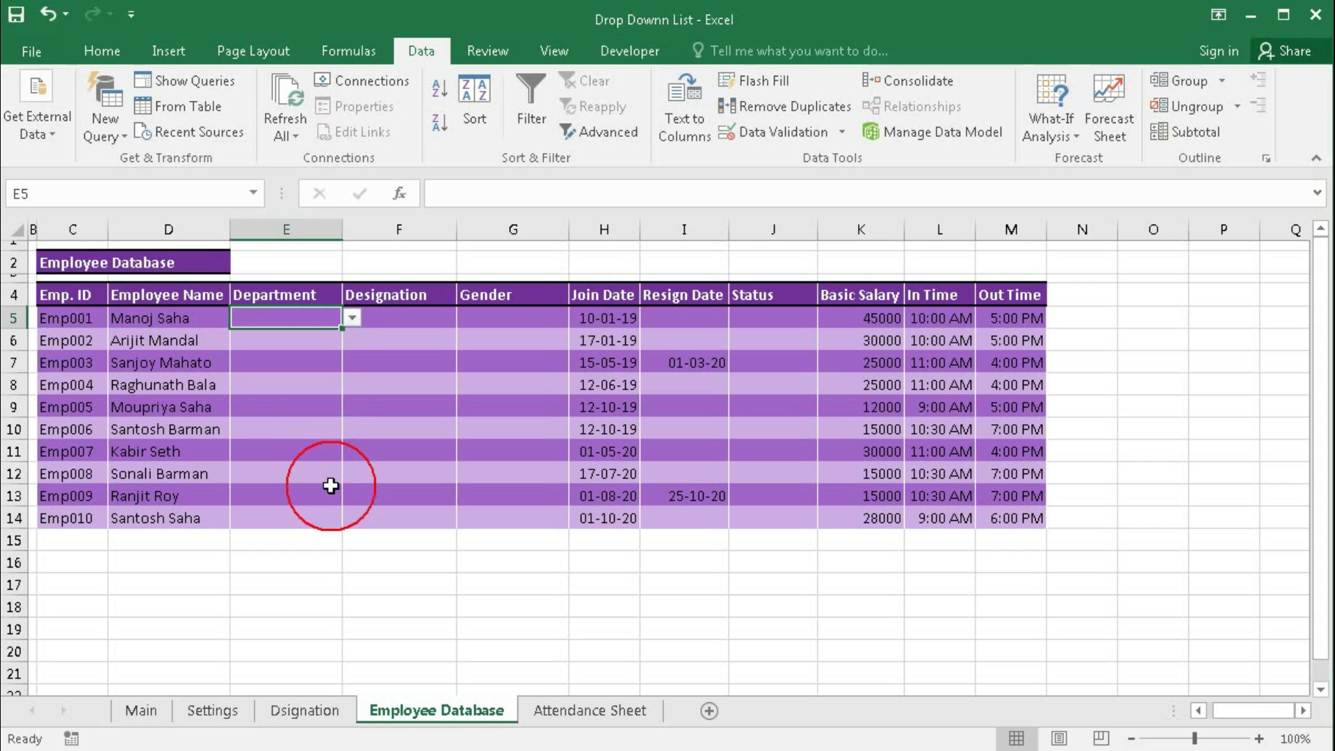
- On the Main sheet, select the third topic, Dynamic Drop-down List with Name Range, in E8
left_click(141, 711)
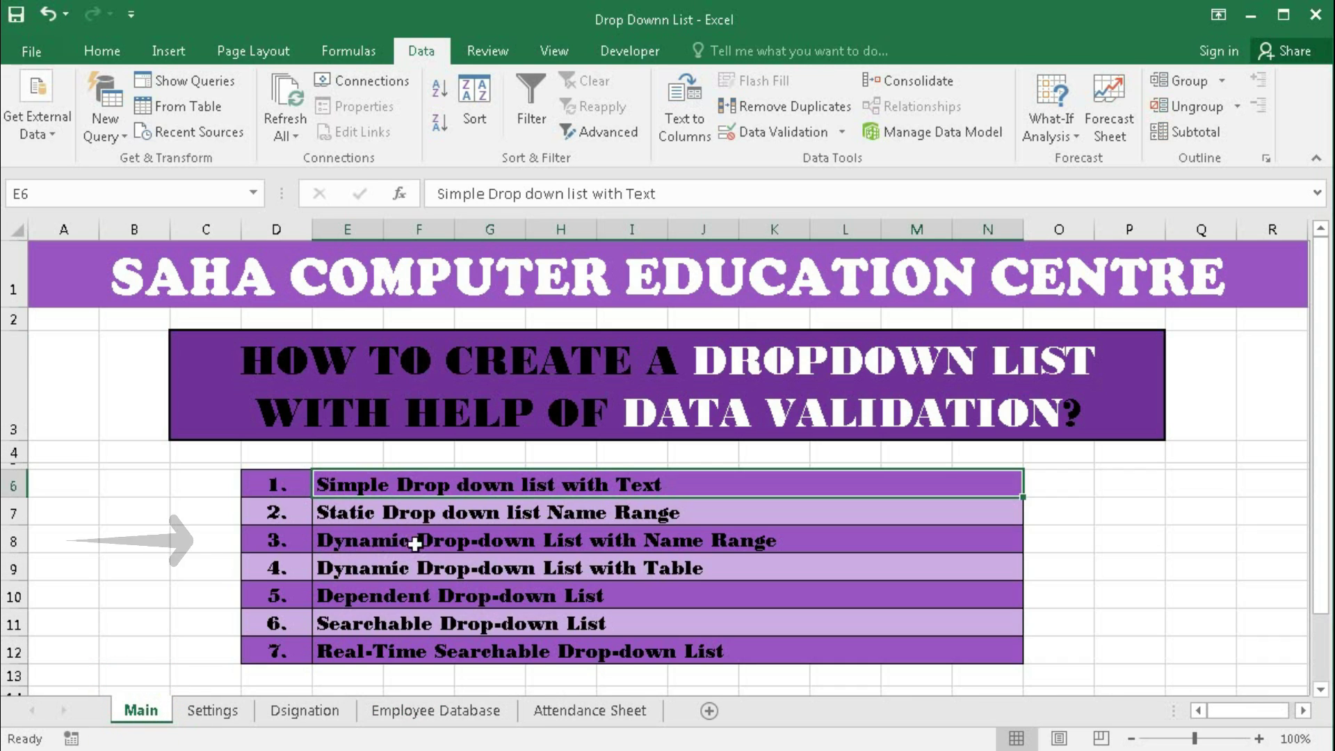
left_click(794, 547)
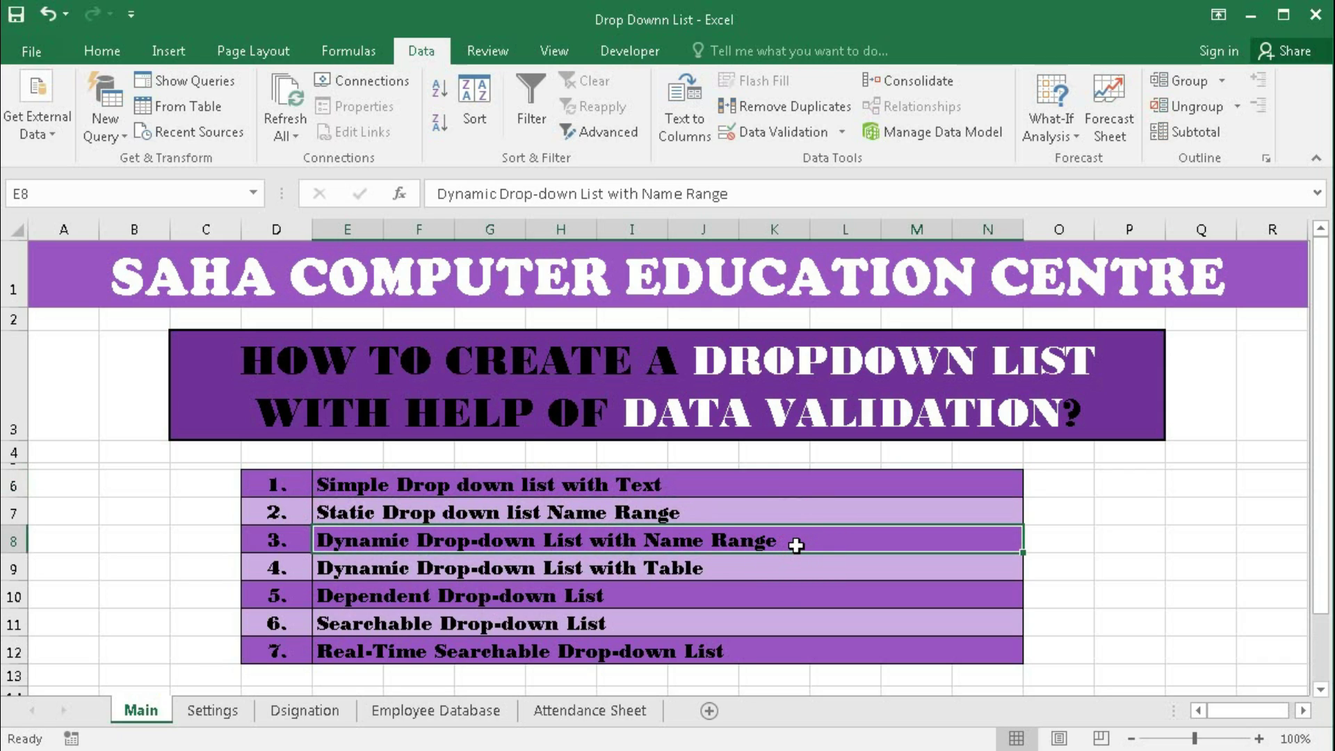